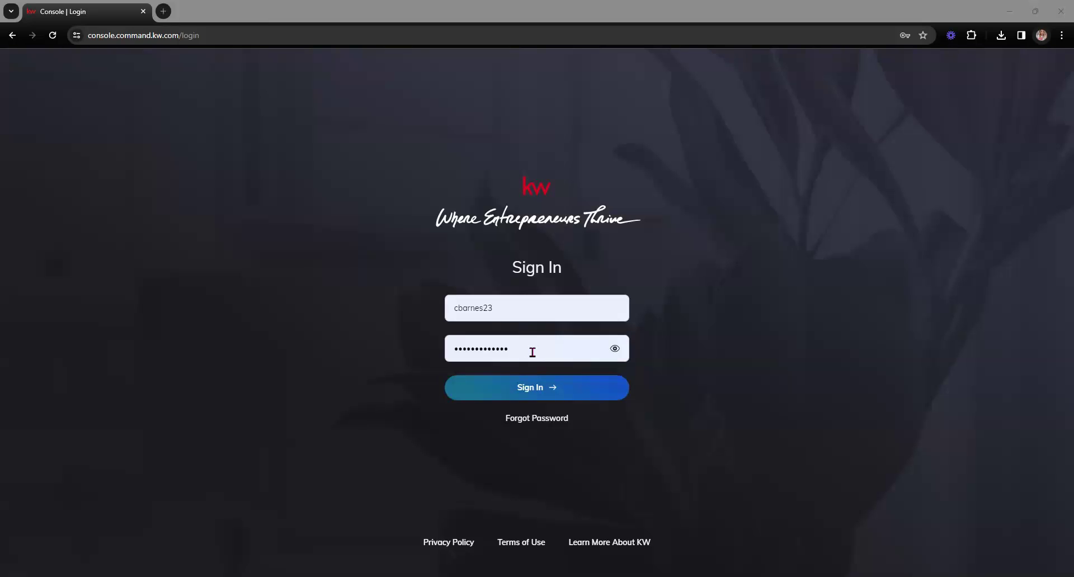
Sign in, then start a new Social design from Designs and continue to the template gallery
{"action": "left_click", "coordinate": [509, 385]}
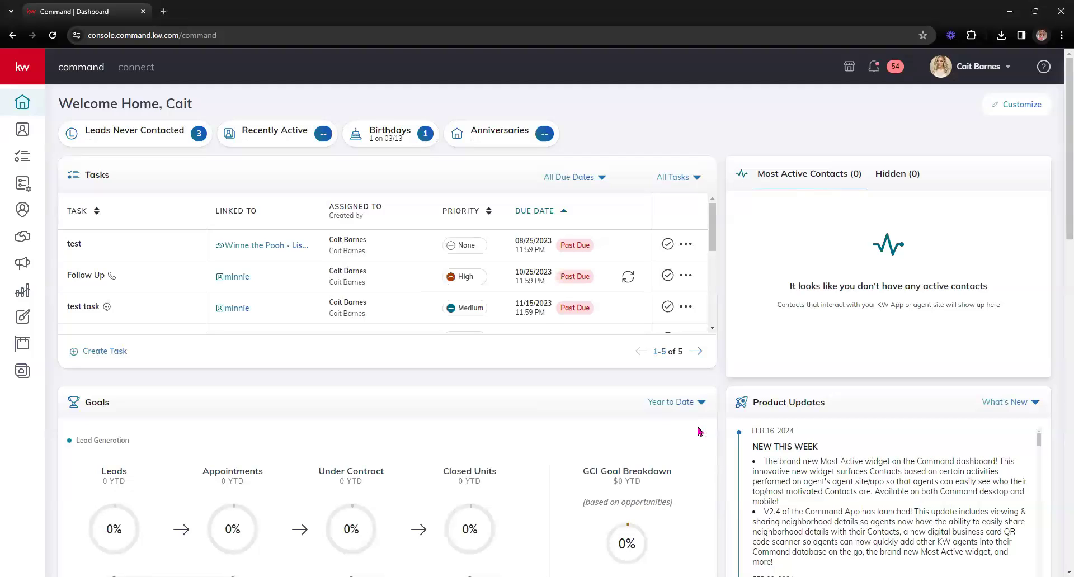
{"action": "left_click", "coordinate": [22, 319]}
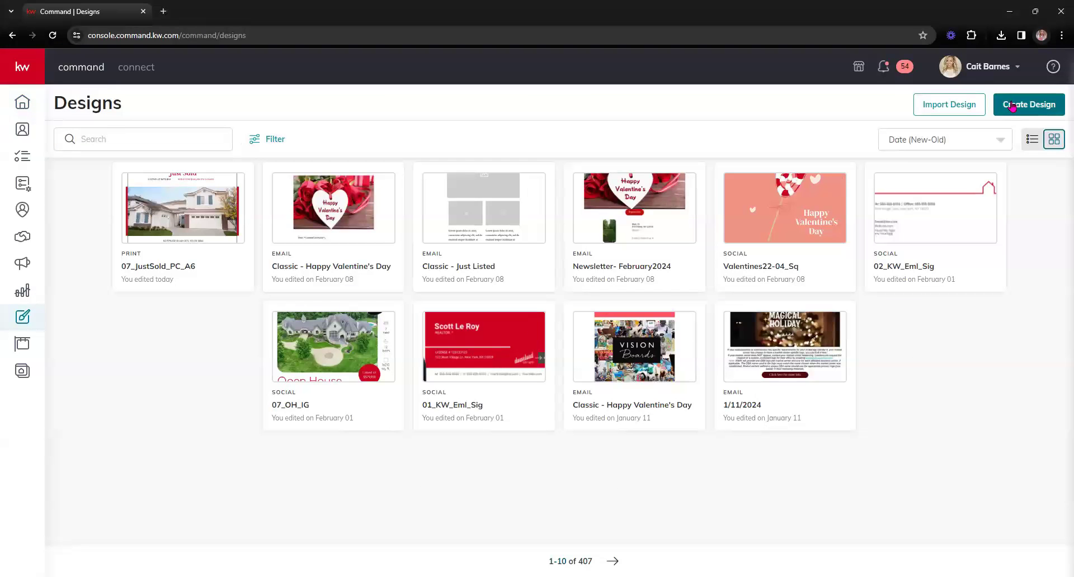
{"action": "left_click", "coordinate": [1012, 106]}
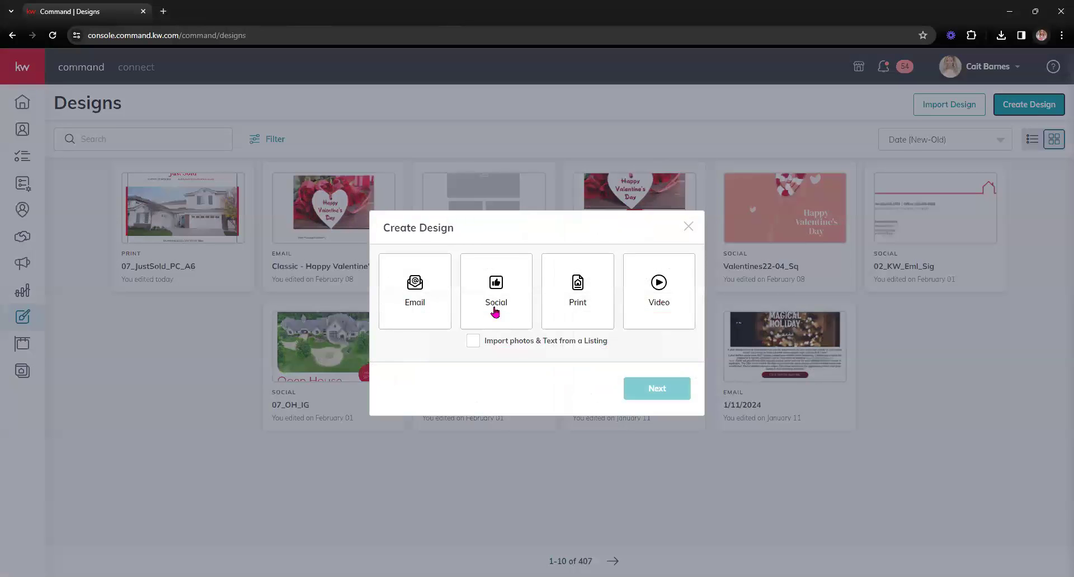
{"action": "left_click", "coordinate": [495, 314]}
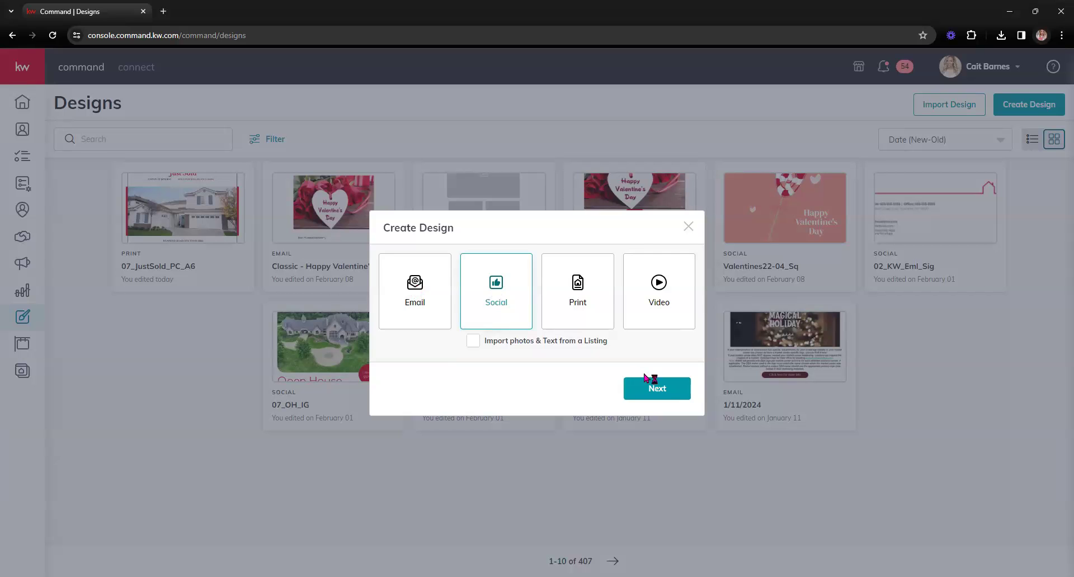
{"action": "left_click", "coordinate": [671, 390]}
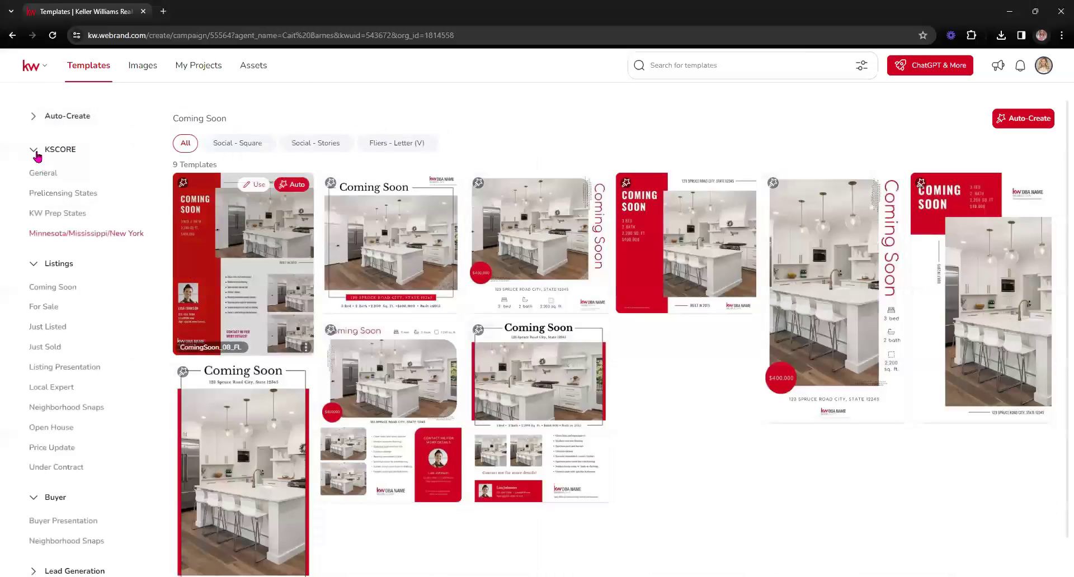
Collapse the KSCORE, Listings, Buyer and Business Basics template categories
{"action": "left_click", "coordinate": [35, 150]}
{"action": "left_click", "coordinate": [33, 183]}
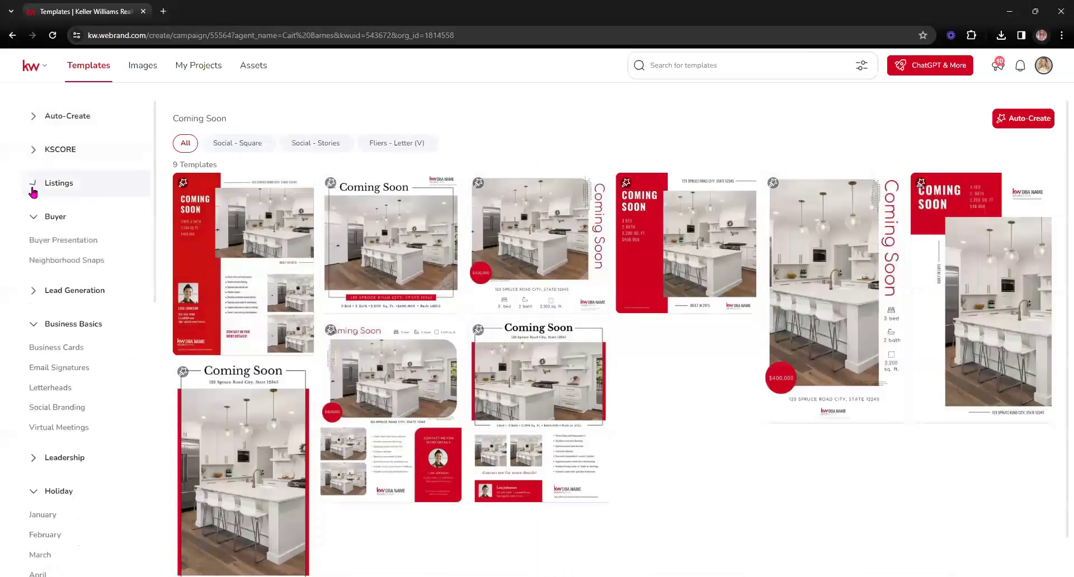
{"action": "left_click", "coordinate": [32, 221]}
{"action": "left_click", "coordinate": [32, 284]}
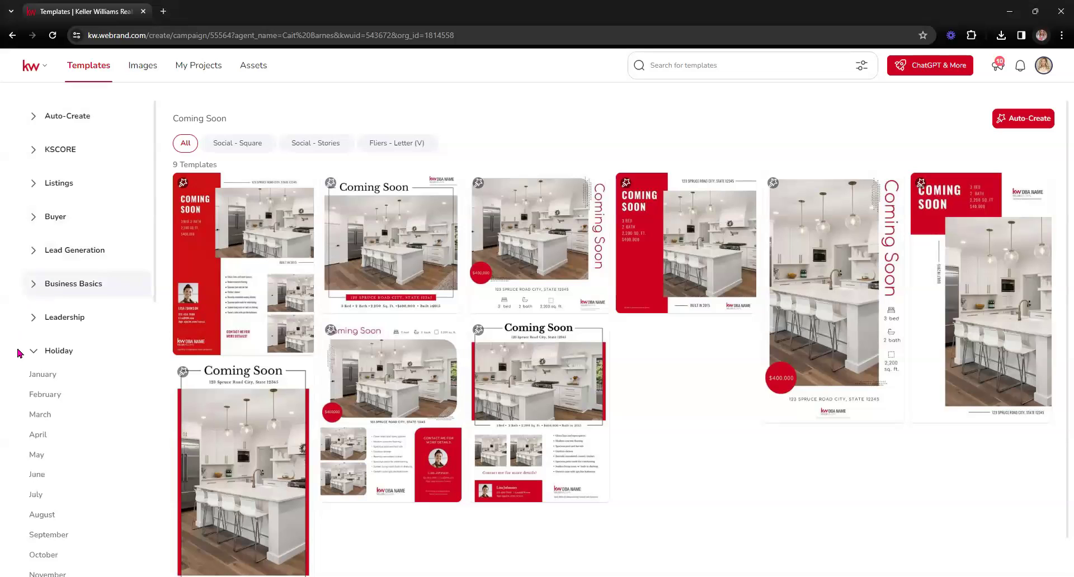
Show the Holiday March templates and use the StPatricksDay-02_Sq rainbow template
{"action": "left_click", "coordinate": [45, 416]}
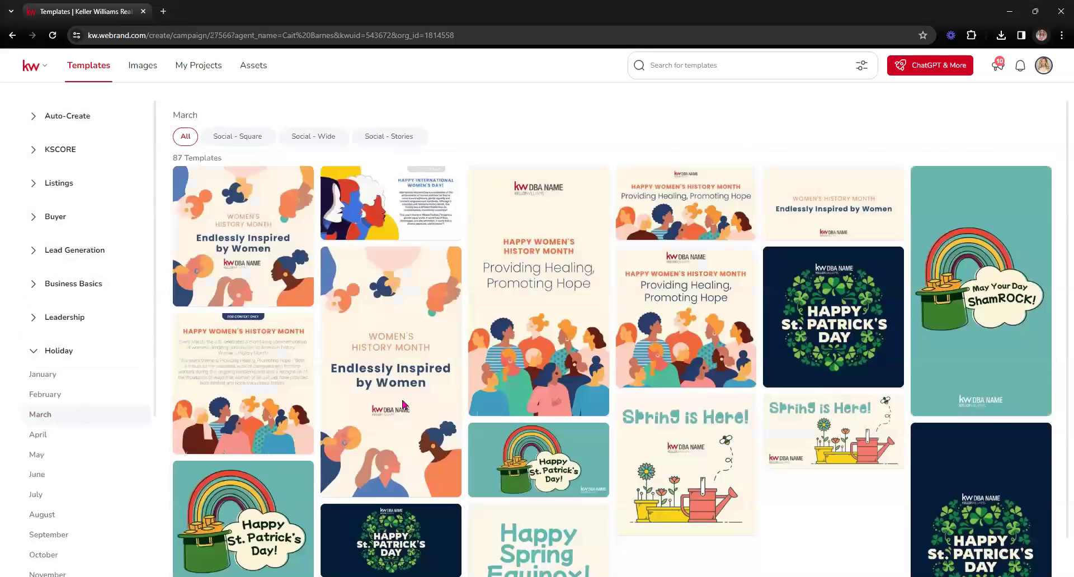
{"action": "scroll", "coordinate": [403, 404], "scroll_direction": "down", "scroll_amount": 5}
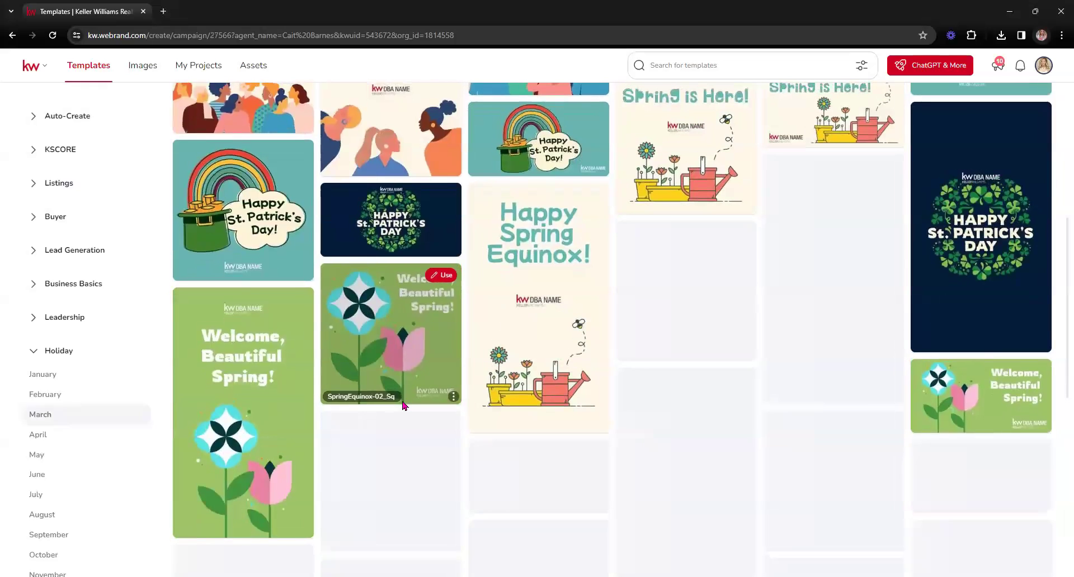
{"action": "scroll", "coordinate": [403, 405], "scroll_direction": "down", "scroll_amount": 3}
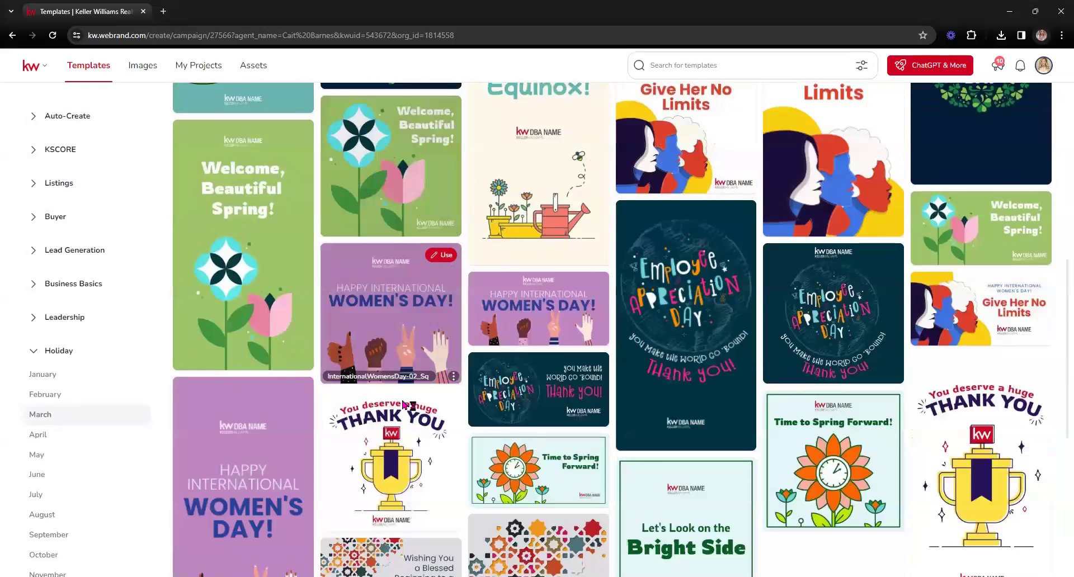
{"action": "scroll", "coordinate": [404, 405], "scroll_direction": "down", "scroll_amount": 4}
{"action": "scroll", "coordinate": [403, 405], "scroll_direction": "up", "scroll_amount": 13}
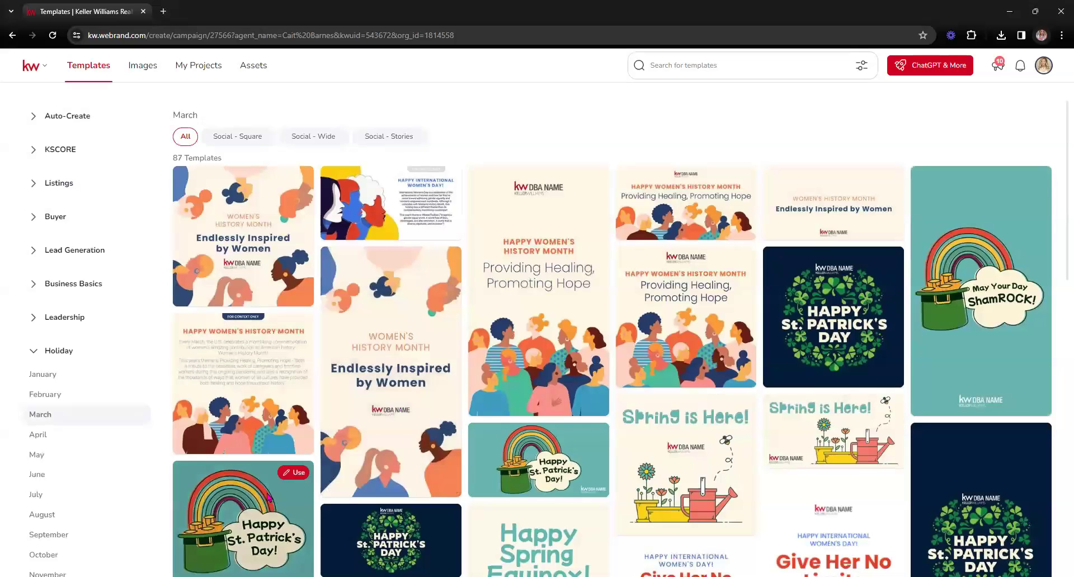
{"action": "scroll", "coordinate": [296, 448], "scroll_direction": "down", "scroll_amount": 1}
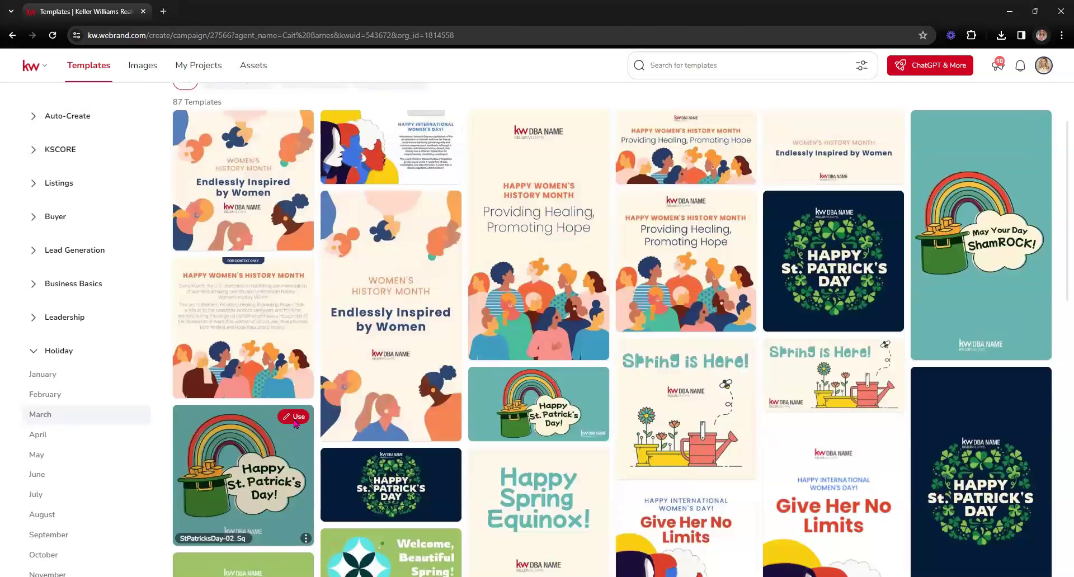
{"action": "left_click", "coordinate": [293, 417]}
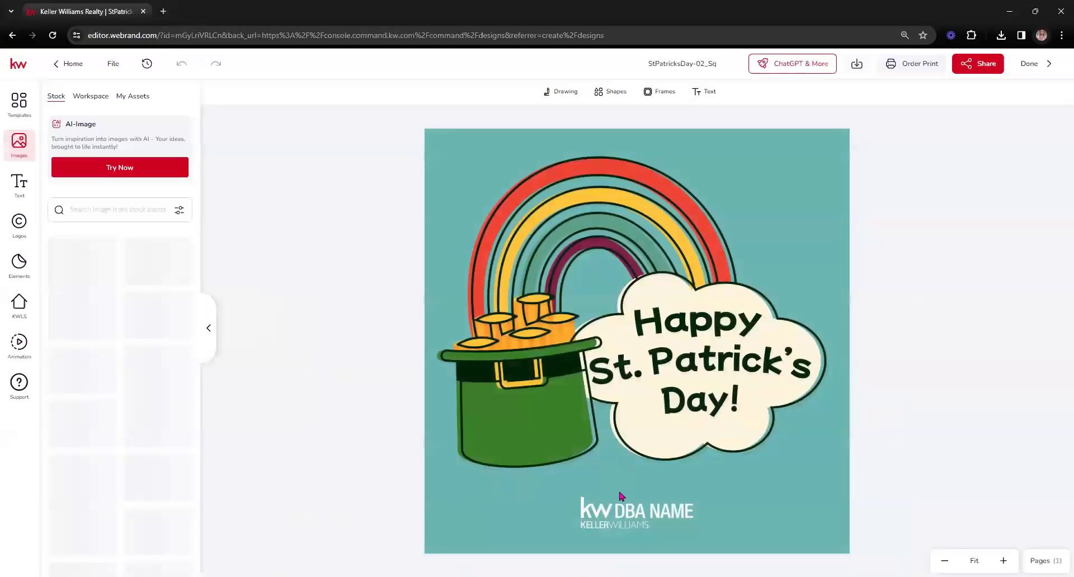
Replace the KW DBA NAME logo with the saved Keller Williams Texas Wine Country logo from My Assets
{"action": "left_click", "coordinate": [619, 518]}
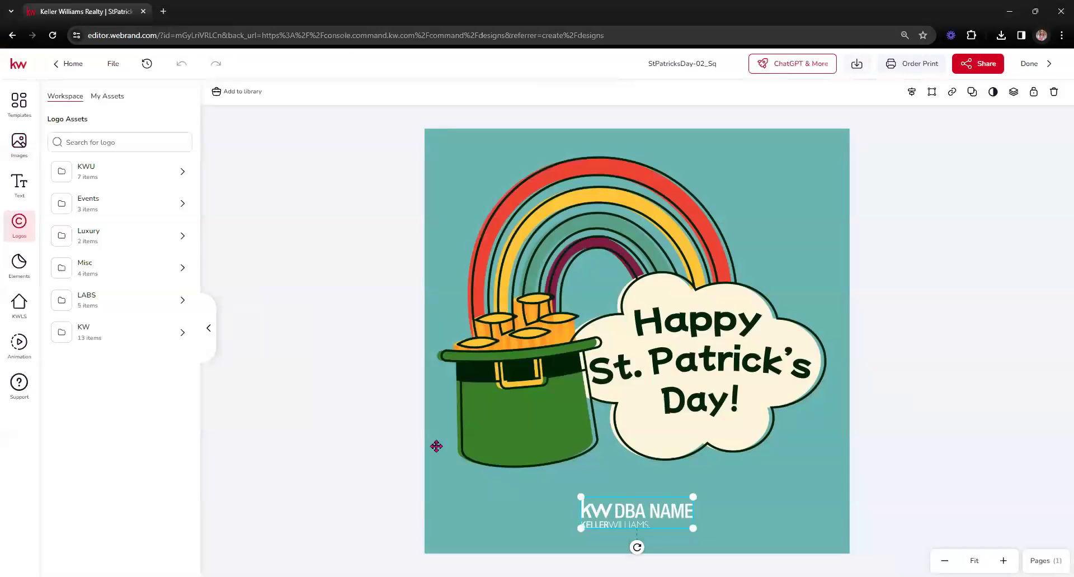
{"action": "left_click", "coordinate": [117, 100]}
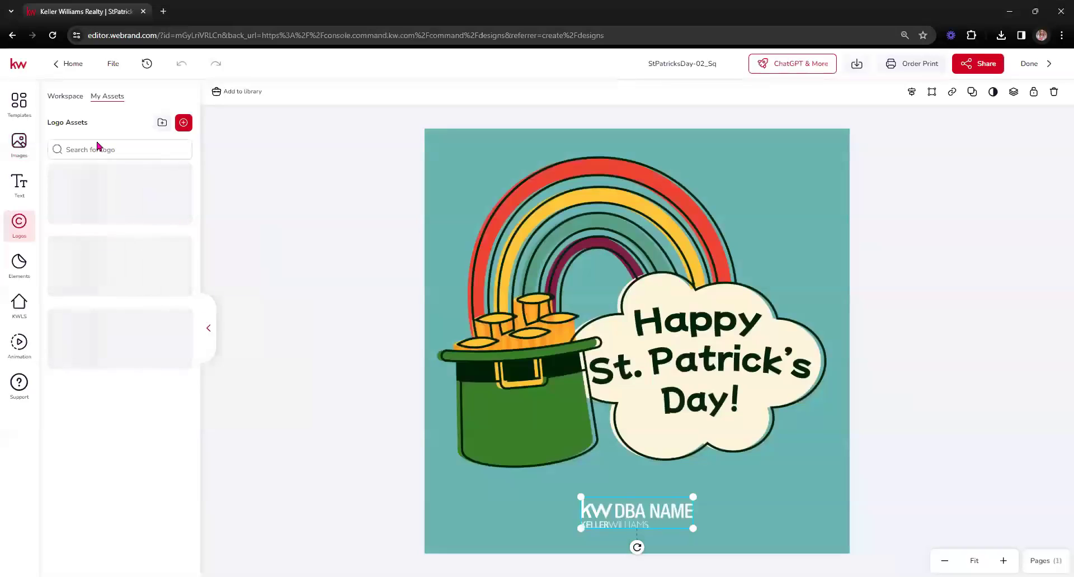
{"action": "left_click", "coordinate": [111, 99]}
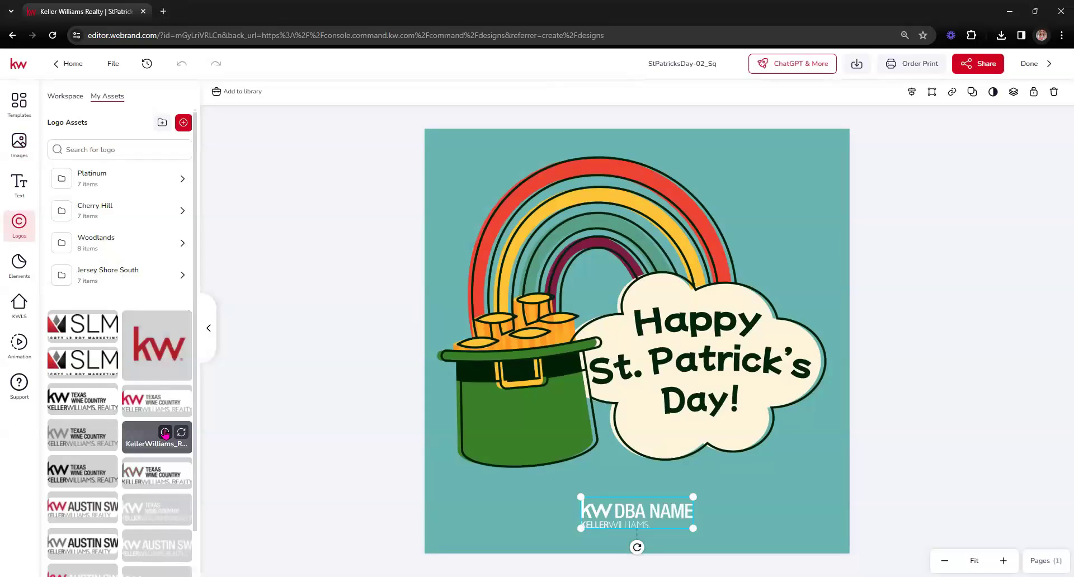
{"action": "left_click", "coordinate": [165, 434]}
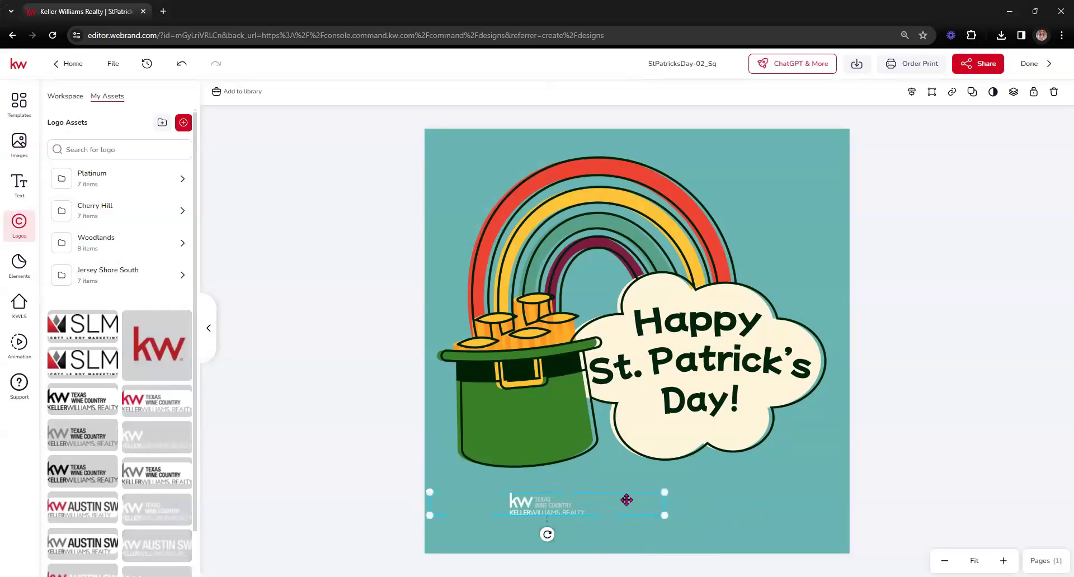
Undo the last logo change, adjust the logo, and delete the stray KW AUSTIN SW logo
{"action": "left_click", "coordinate": [181, 64]}
{"action": "mouse_move", "coordinate": [180, 543]}
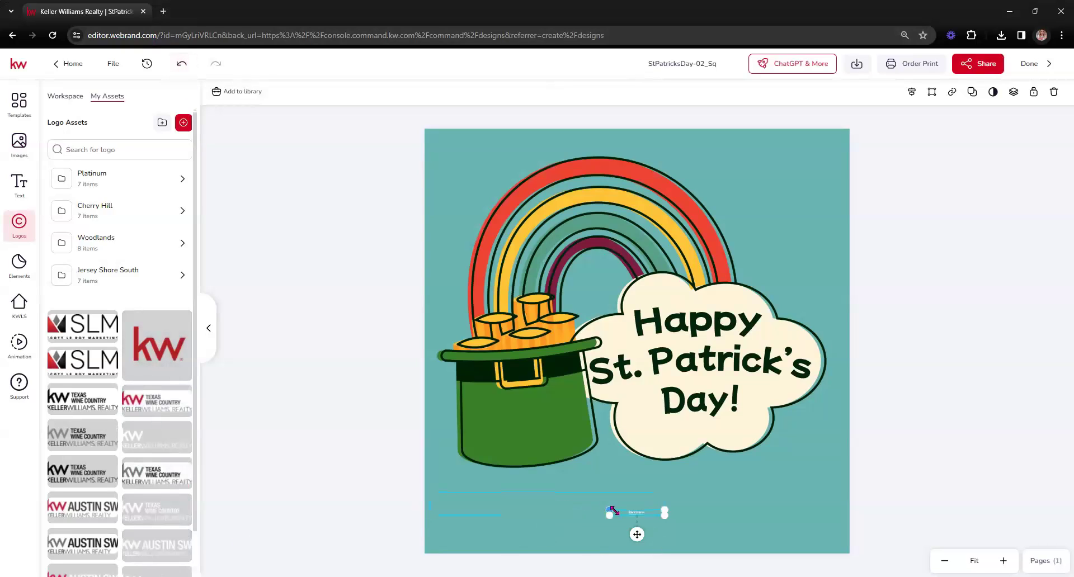
{"action": "left_click_drag", "start_coordinate": [611, 510], "coordinate": [271, 429]}
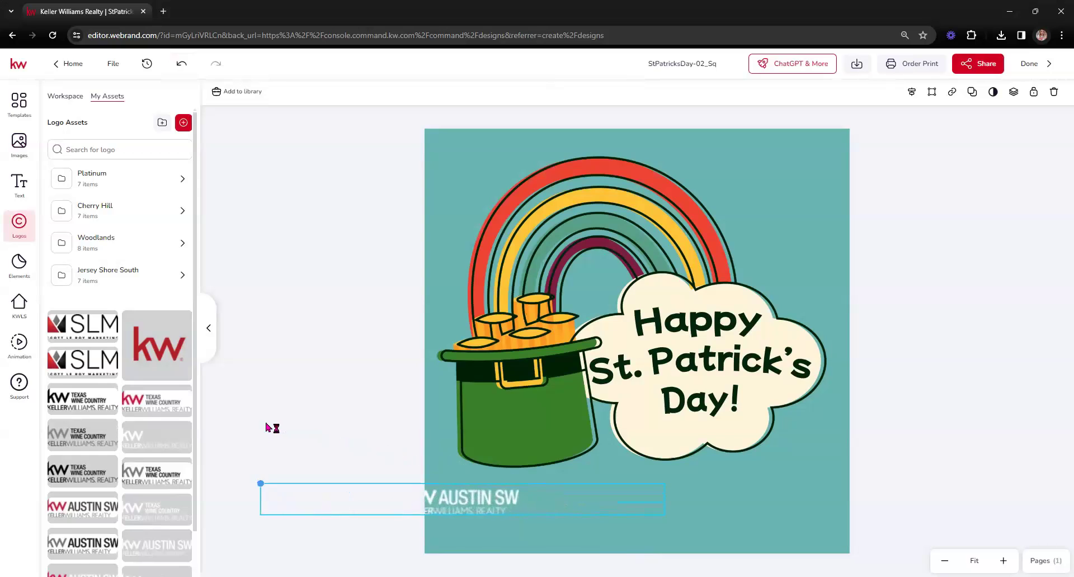
{"action": "left_click_drag", "start_coordinate": [665, 515], "coordinate": [770, 531]}
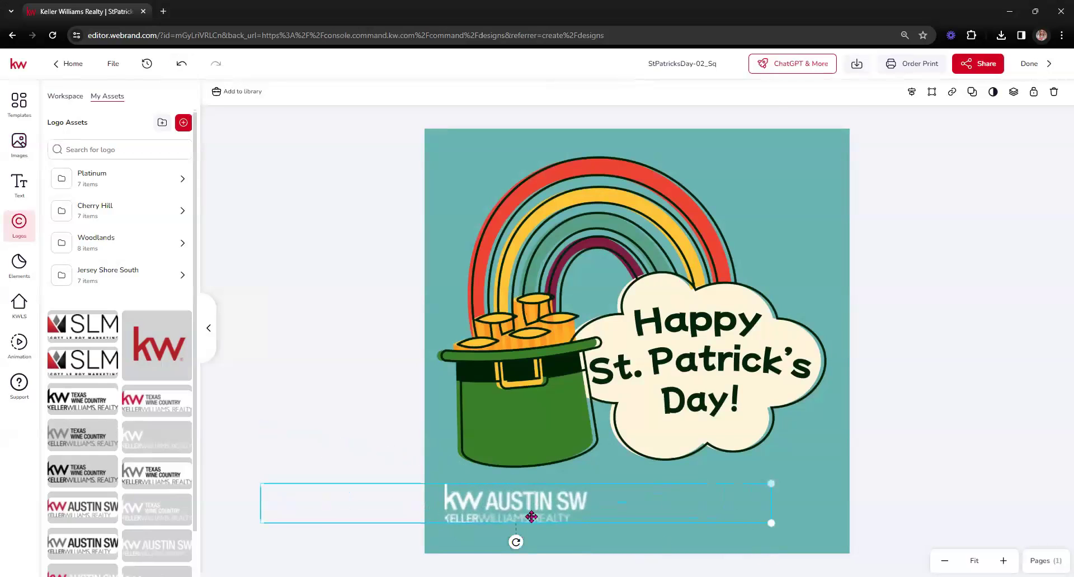
{"action": "left_click_drag", "start_coordinate": [532, 517], "coordinate": [661, 525]}
{"action": "left_click", "coordinate": [626, 550]}
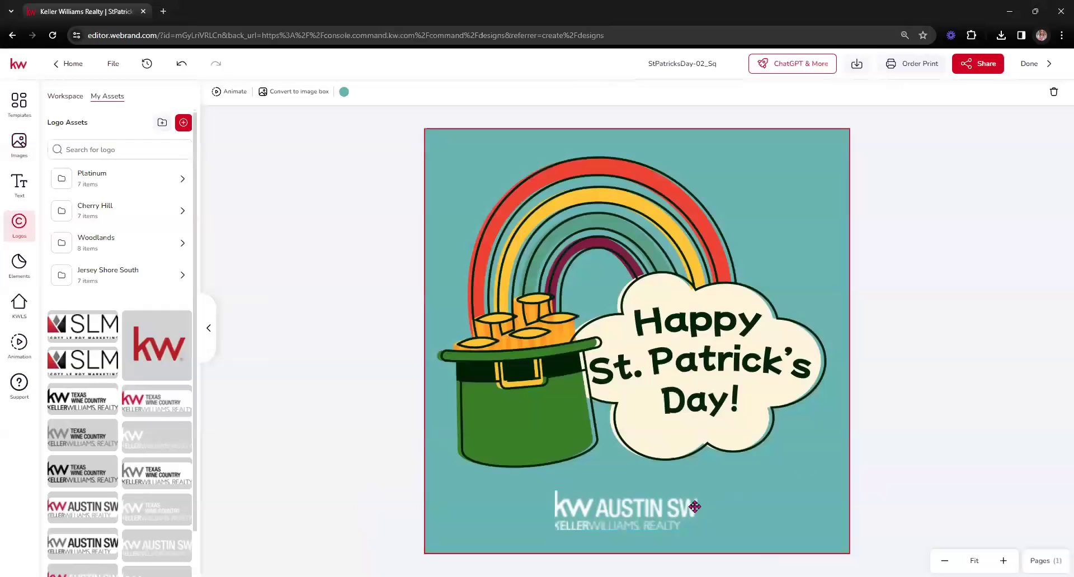
{"action": "left_click", "coordinate": [646, 517]}
{"action": "key", "text": "Delete"}
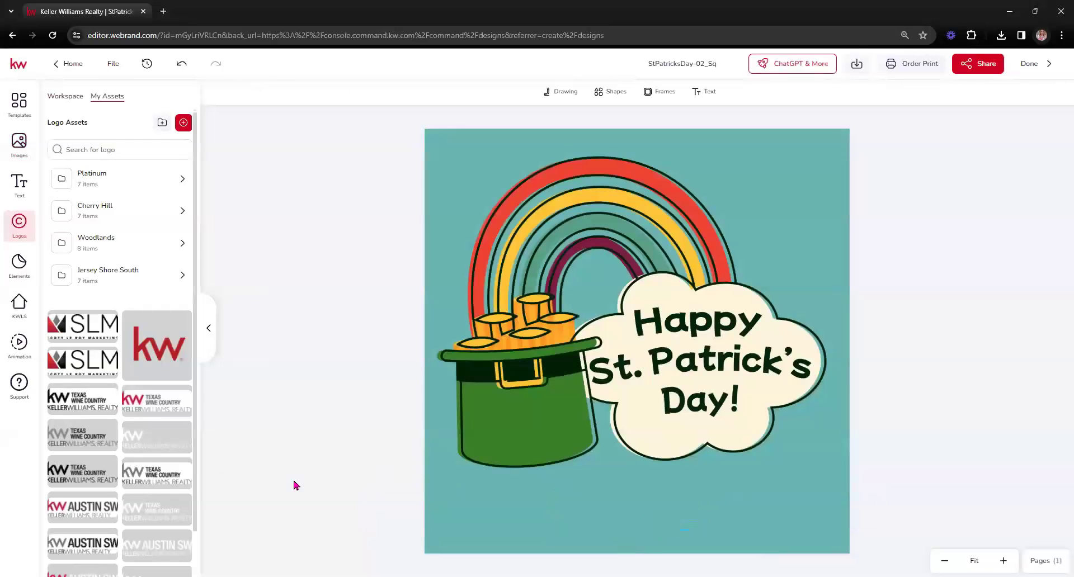
Move the remaining logo down to the canvas bottom and shrink it to a smaller size
{"action": "left_click", "coordinate": [654, 339]}
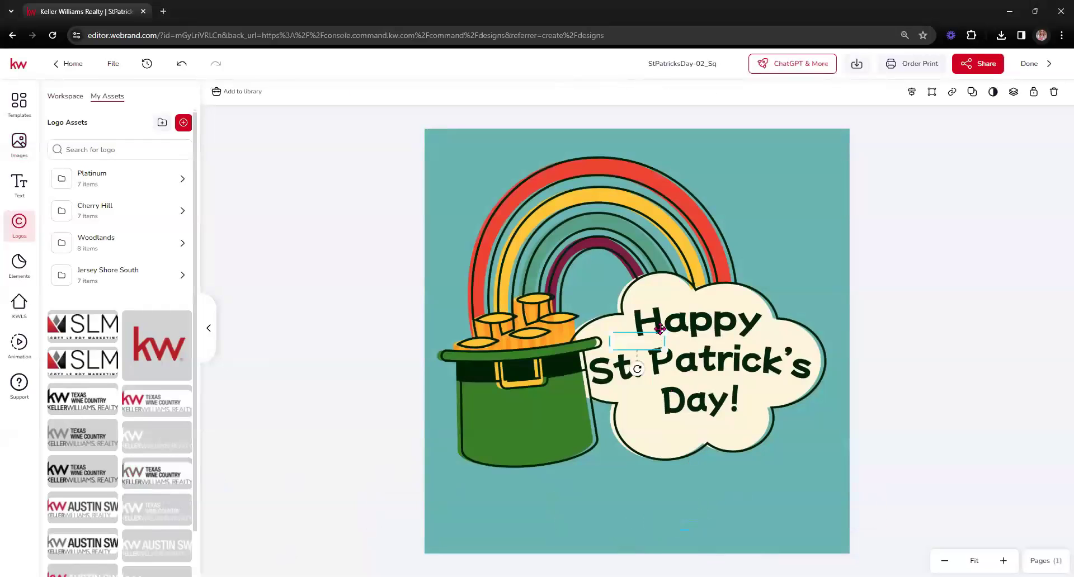
{"action": "left_click_drag", "start_coordinate": [644, 343], "coordinate": [747, 480]}
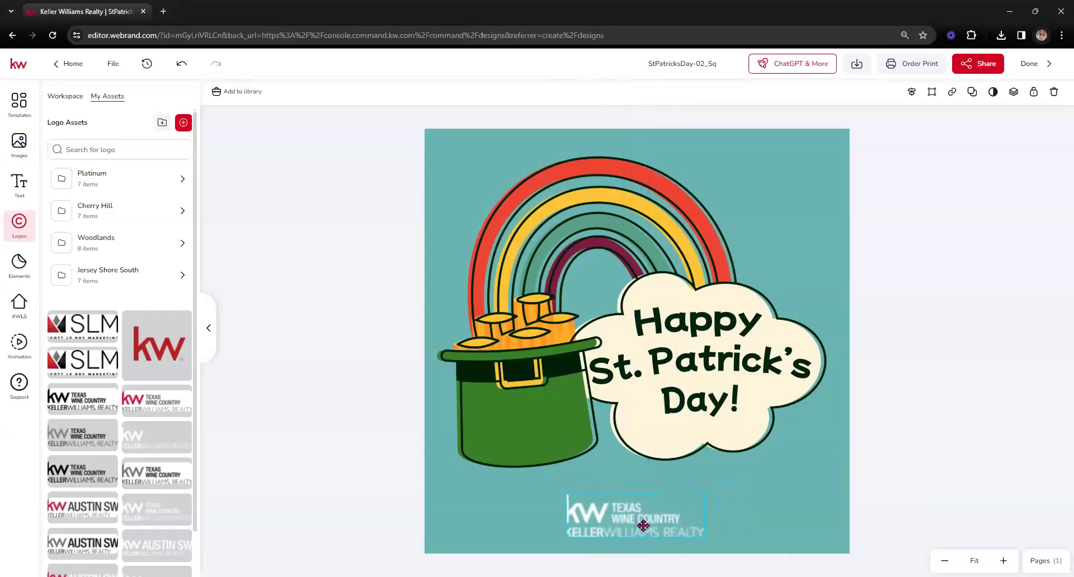
{"action": "left_click_drag", "start_coordinate": [644, 526], "coordinate": [649, 526]}
{"action": "left_click", "coordinate": [907, 432]}
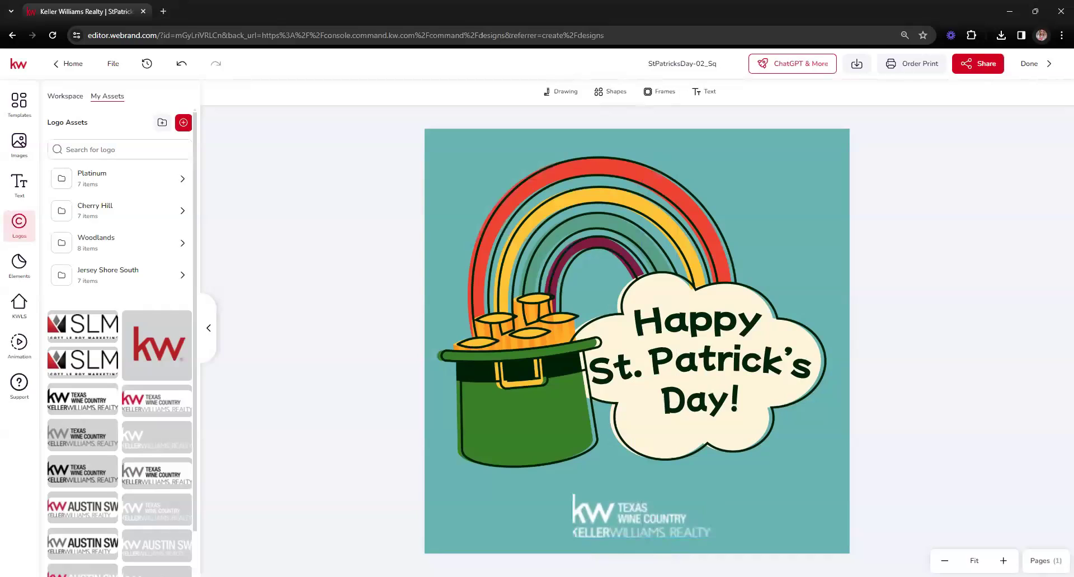
{"action": "left_click", "coordinate": [655, 516]}
{"action": "left_click_drag", "start_coordinate": [710, 493], "coordinate": [491, 528]}
{"action": "left_click", "coordinate": [918, 435]}
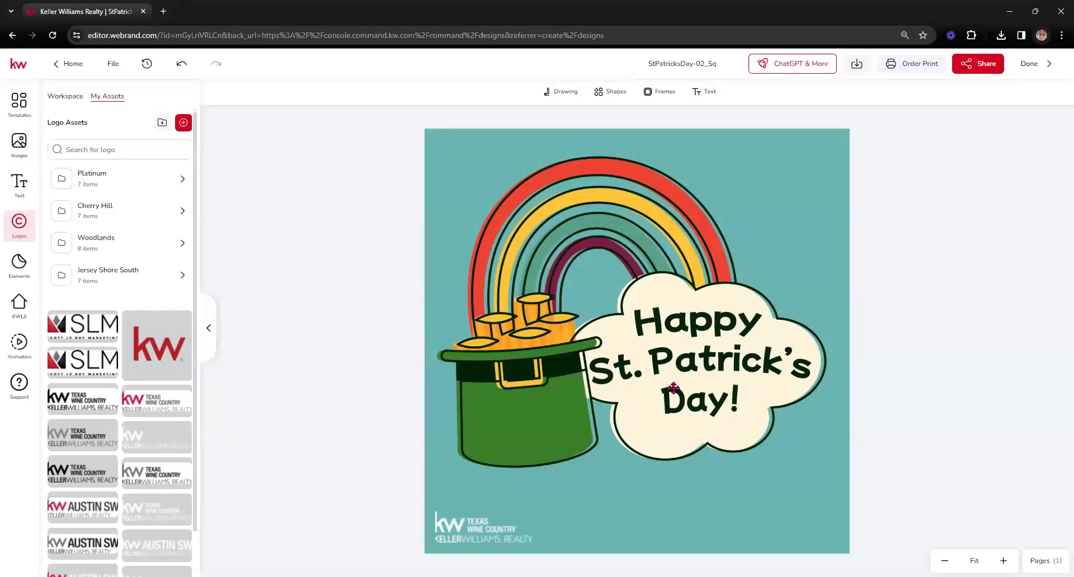
Download the St. Patrick's Day design as a PNG image, then deselect the artwork
{"action": "left_click", "coordinate": [856, 65]}
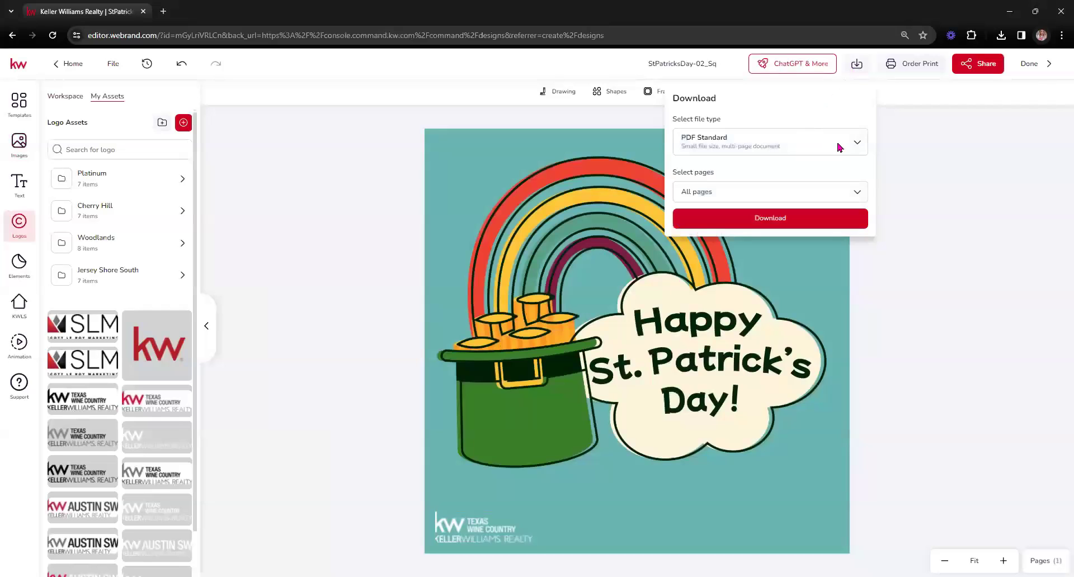
{"action": "left_click", "coordinate": [840, 148]}
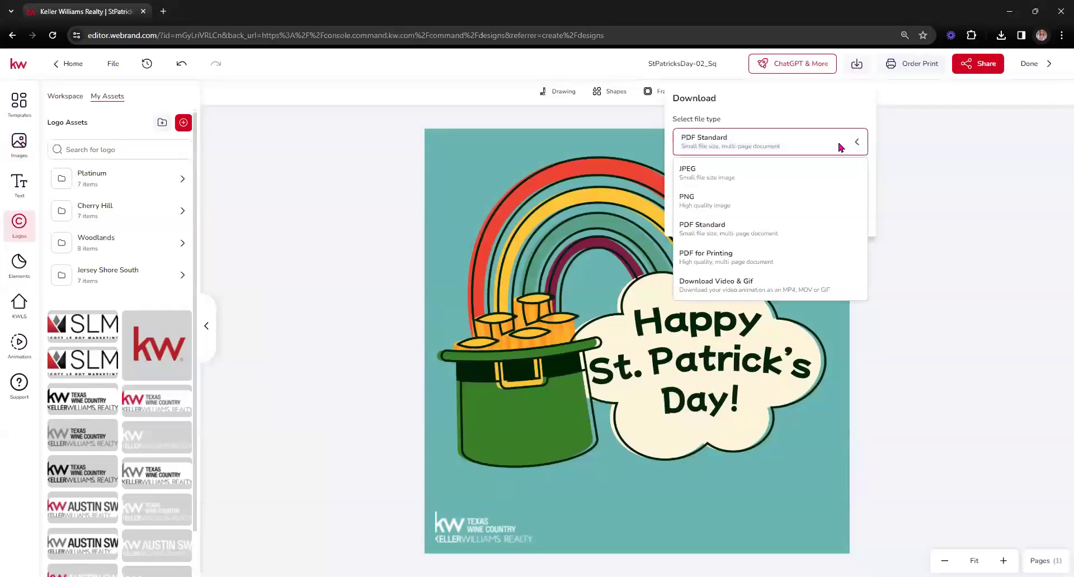
{"action": "left_click", "coordinate": [706, 201]}
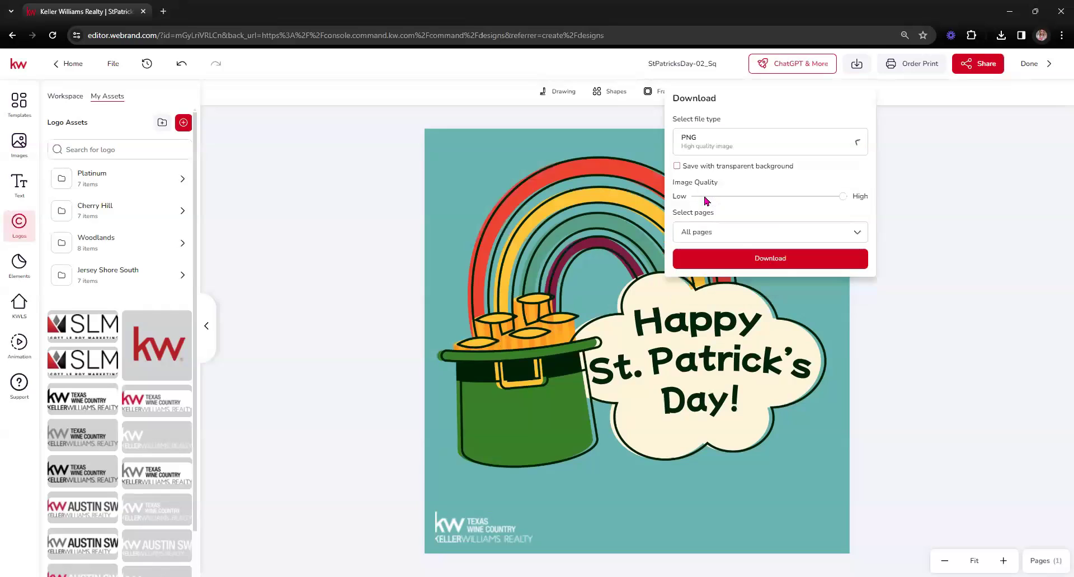
{"action": "left_click", "coordinate": [782, 263]}
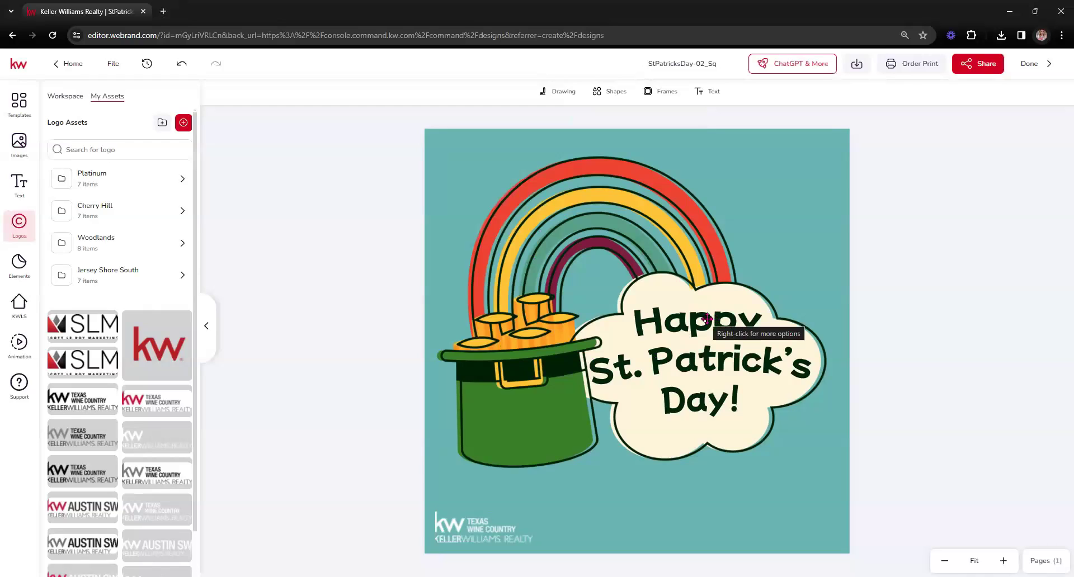
{"action": "left_click", "coordinate": [688, 338]}
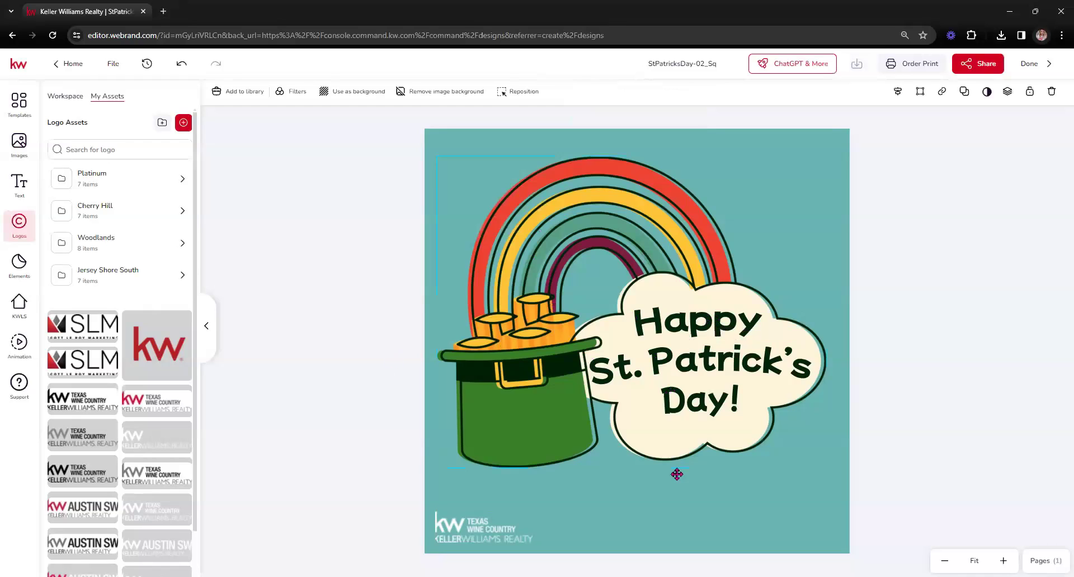
{"action": "left_click", "coordinate": [322, 368]}
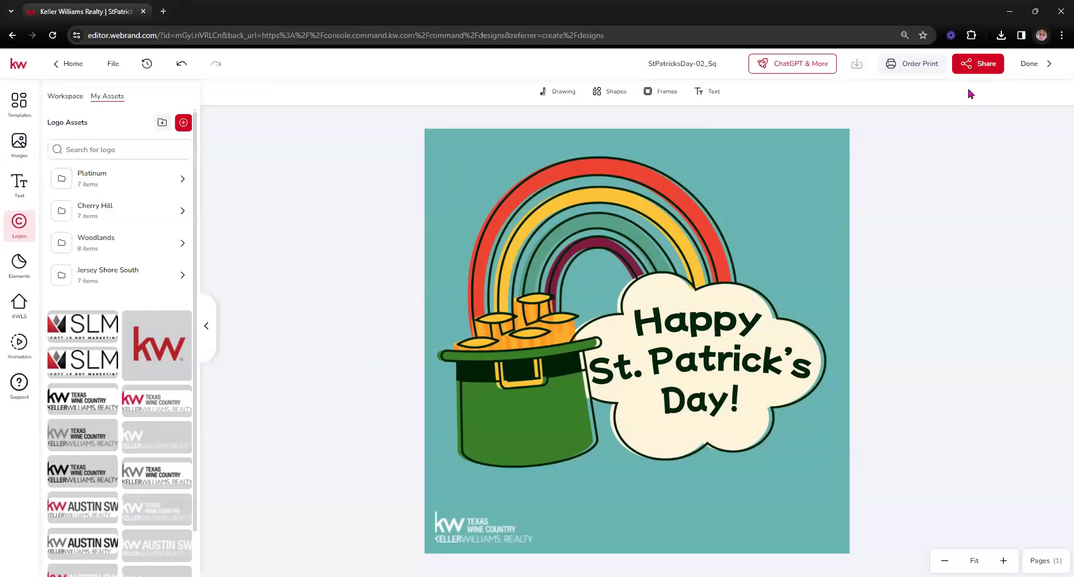
Save the design when finishing in the editor and return to the design home page
{"action": "left_click", "coordinate": [1029, 63]}
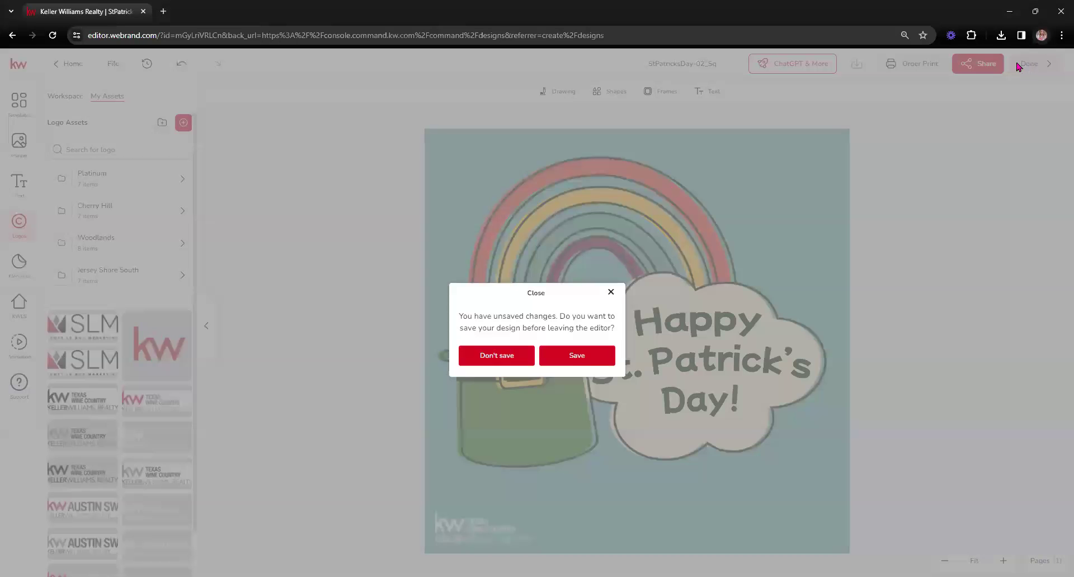
{"action": "left_click", "coordinate": [575, 355]}
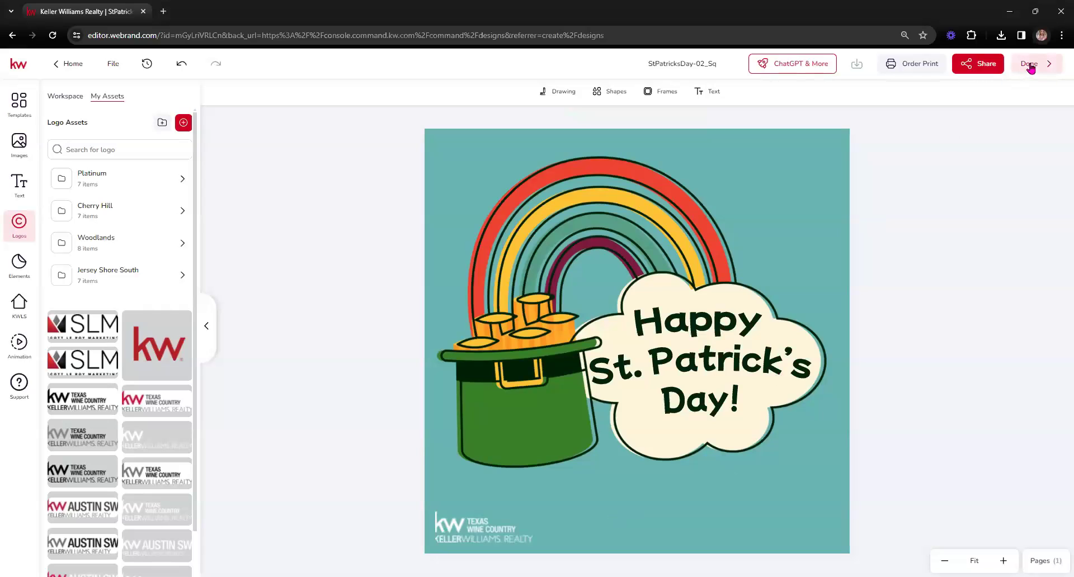
{"action": "left_click", "coordinate": [67, 66]}
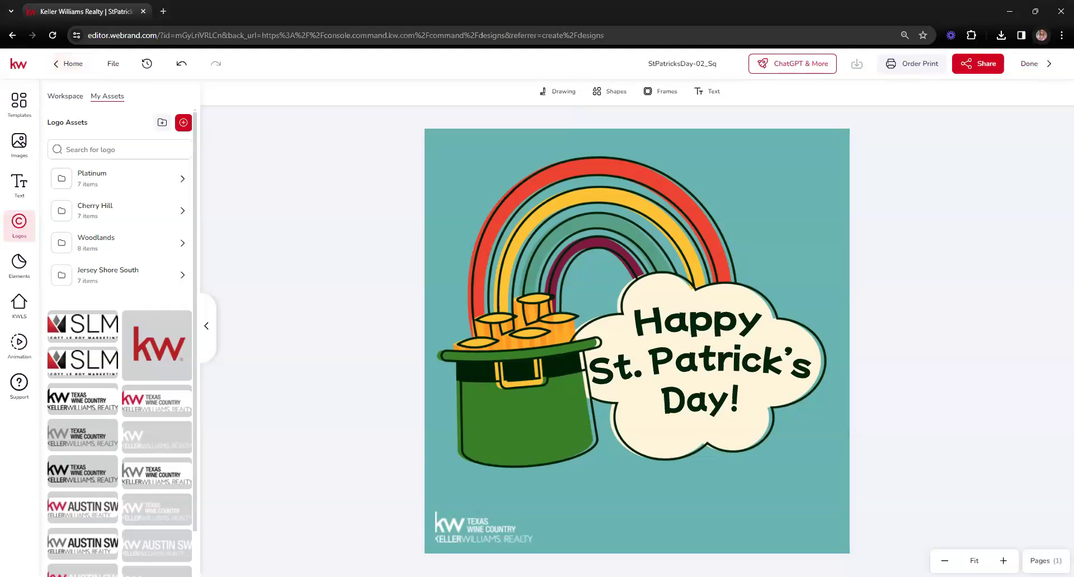
{"action": "left_click", "coordinate": [5, 14]}
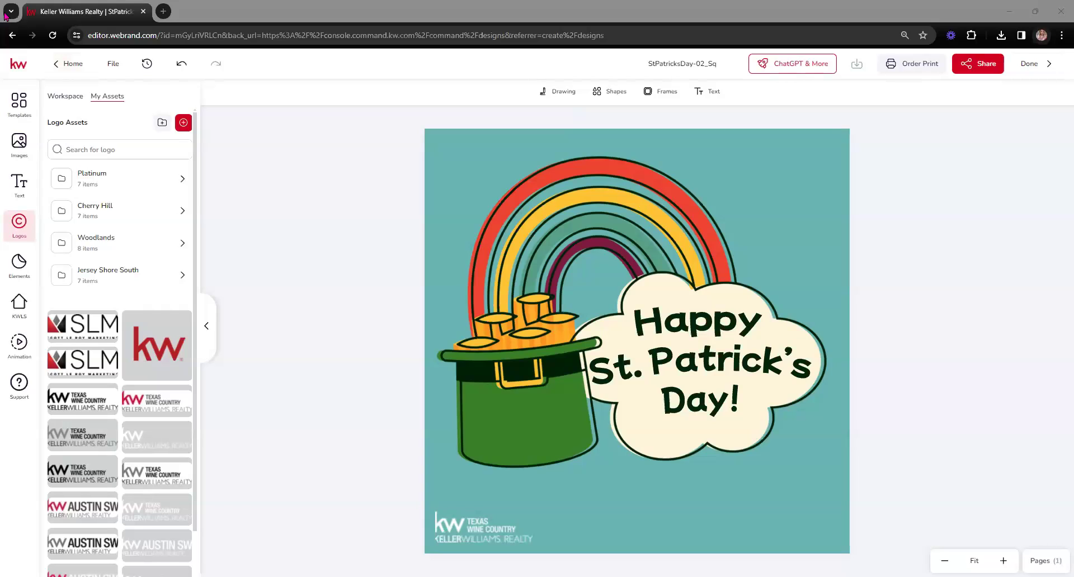
{"action": "left_click", "coordinate": [6, 15]}
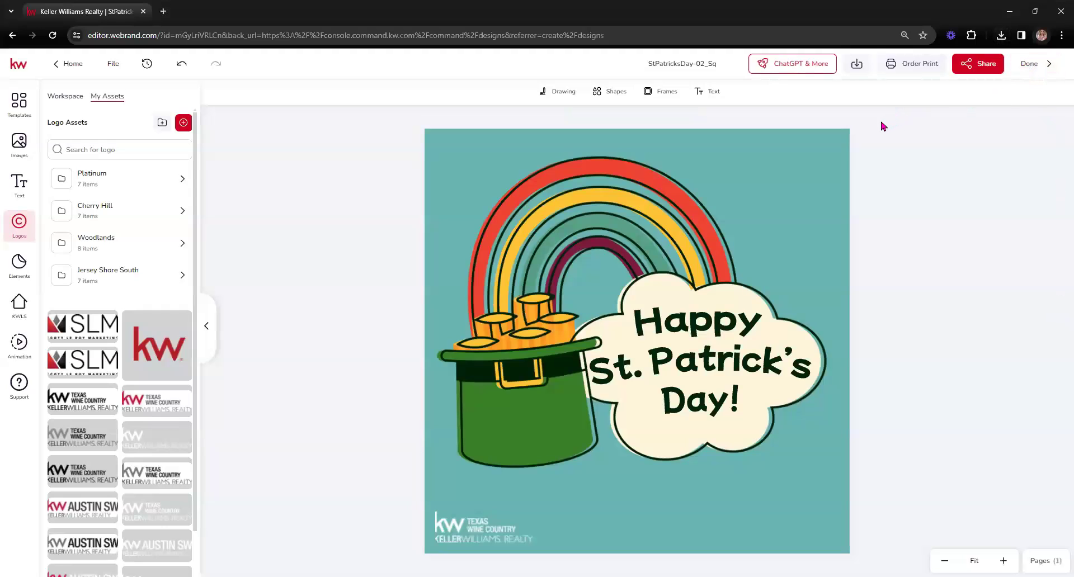
In a new browser tab, load agent.kw.com/command and open the Designs library
{"action": "left_click", "coordinate": [164, 11]}
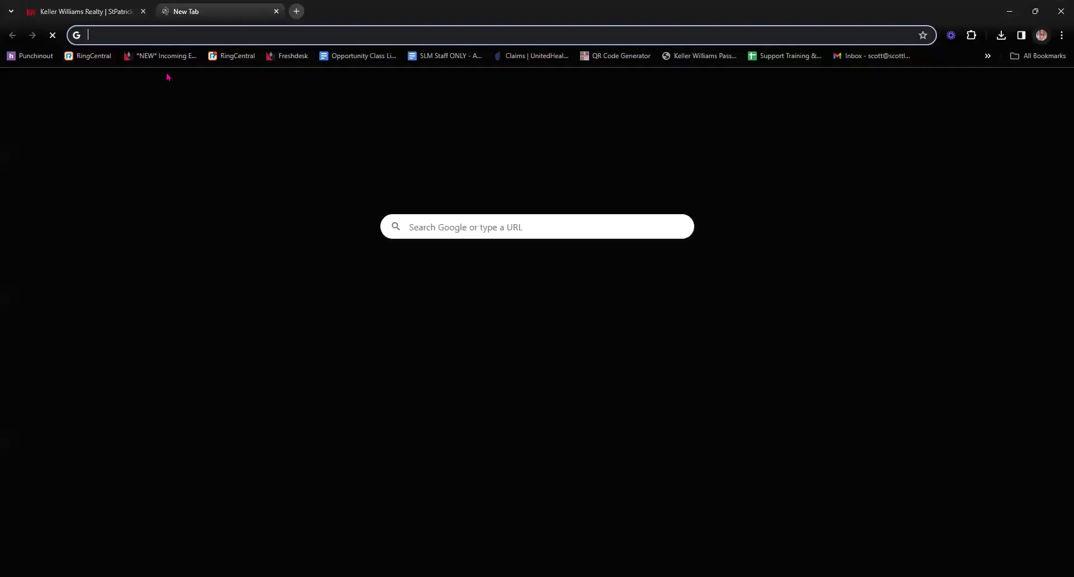
{"action": "type", "text": "agent"}
{"action": "key", "text": "Return"}
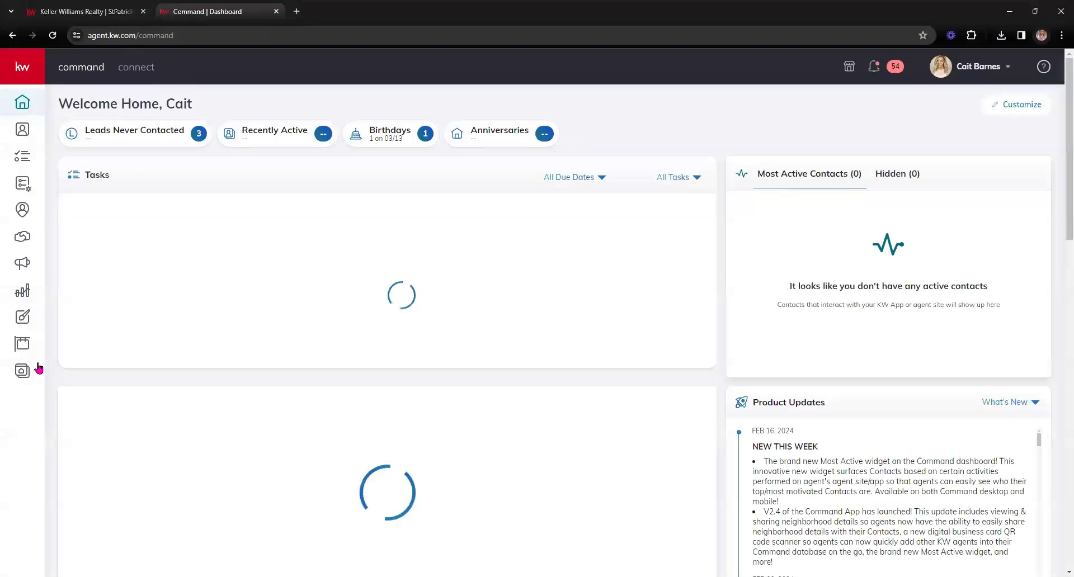
{"action": "left_click", "coordinate": [17, 319]}
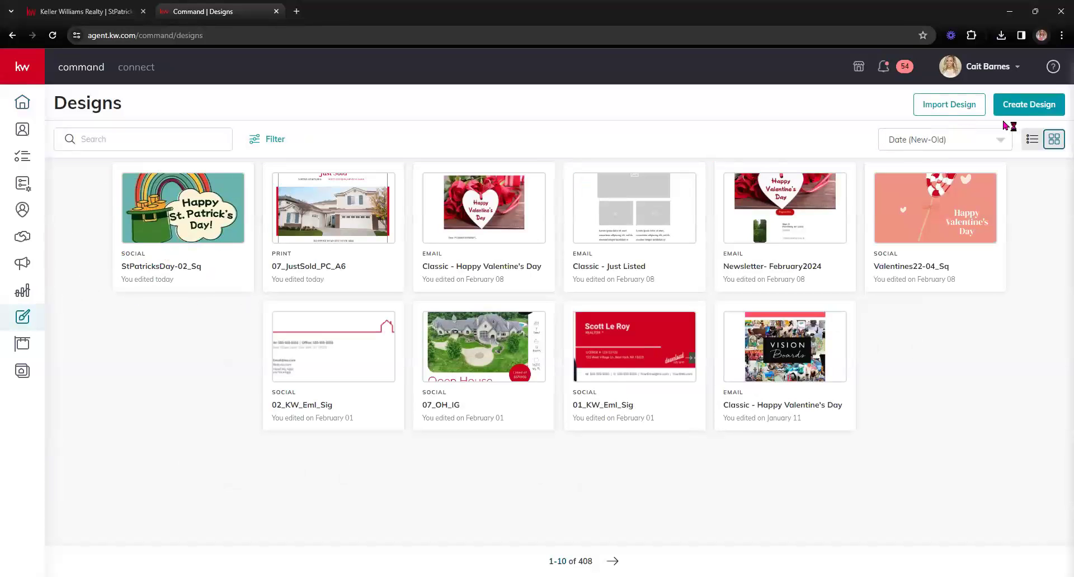
Create a new Email design from a template, then preview it and close the preview
{"action": "left_click", "coordinate": [1013, 107]}
{"action": "left_click", "coordinate": [414, 309]}
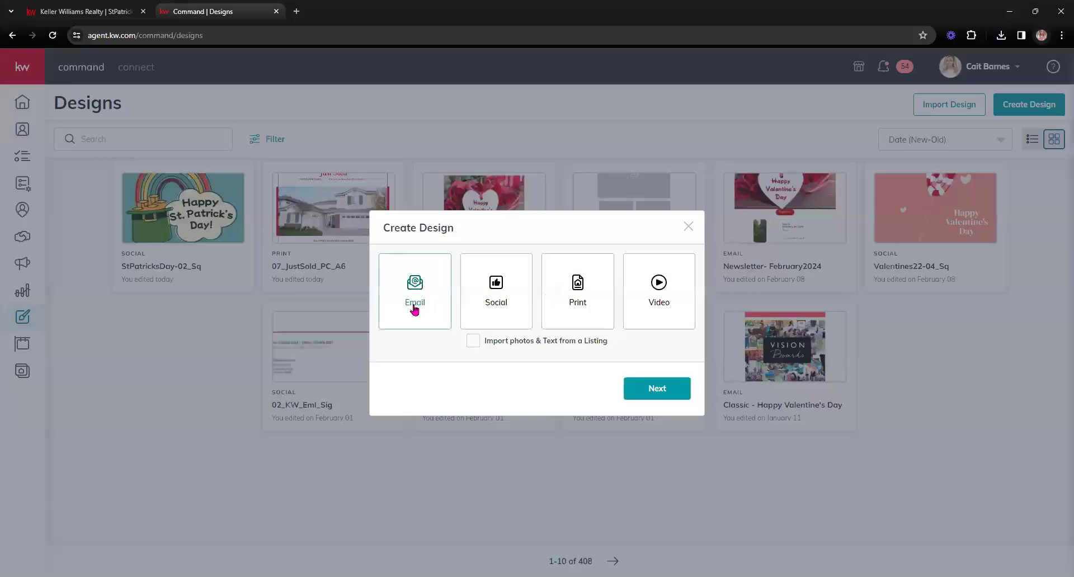
{"action": "left_click", "coordinate": [658, 391]}
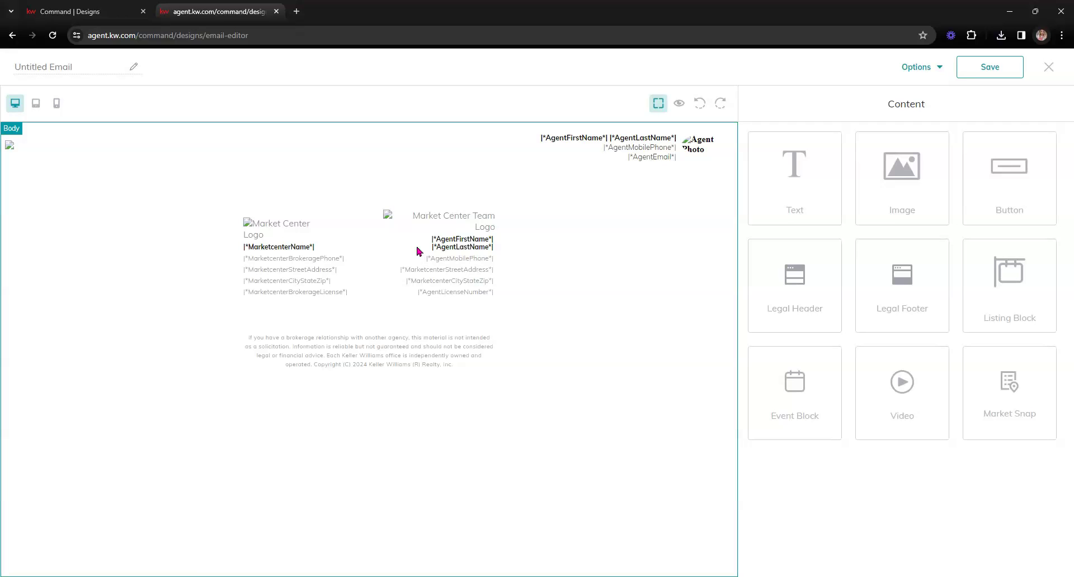
{"action": "left_click", "coordinate": [679, 104]}
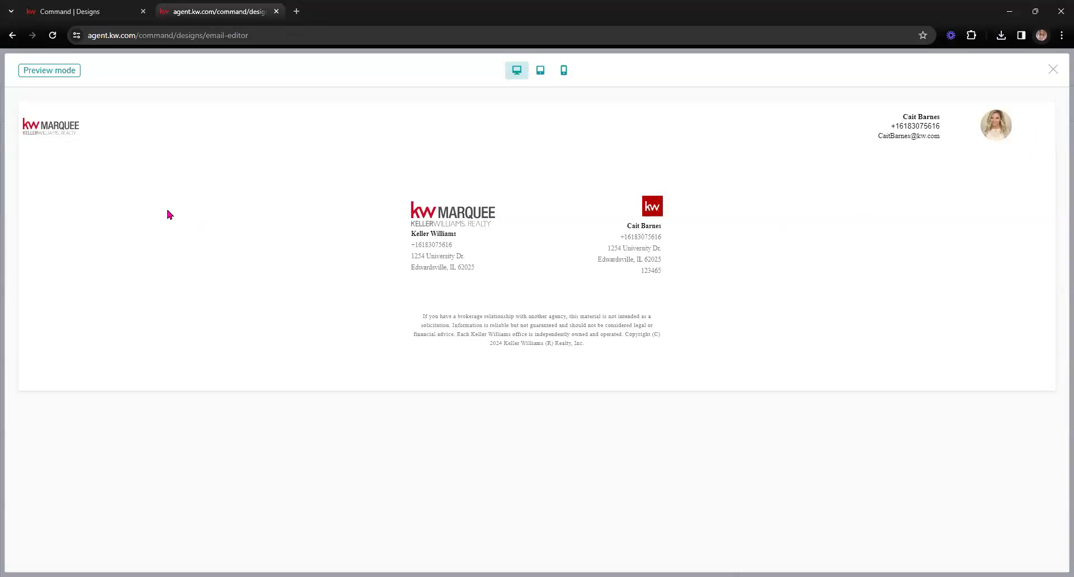
{"action": "left_click", "coordinate": [1052, 71]}
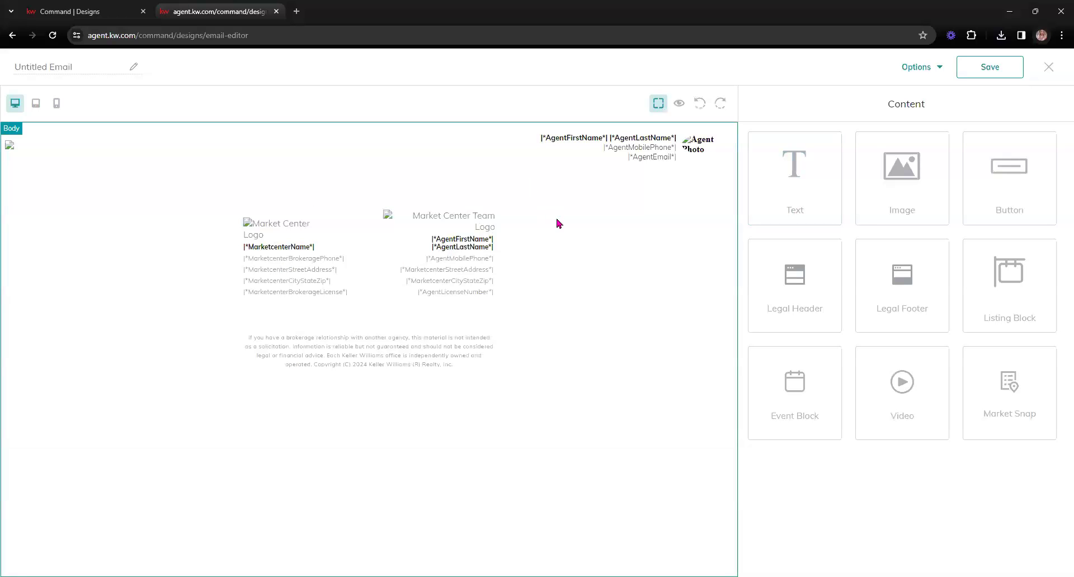
Add an Image block to the email and upload the StPatricksDay-02_Sq graphic into it
{"action": "left_click_drag", "start_coordinate": [926, 190], "coordinate": [667, 213]}
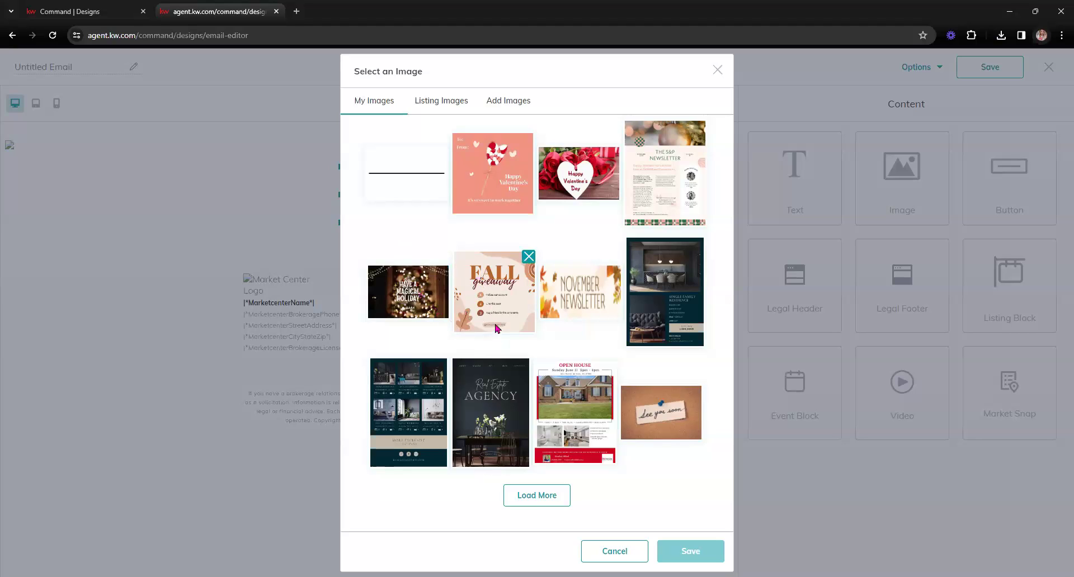
{"action": "left_click", "coordinate": [507, 103]}
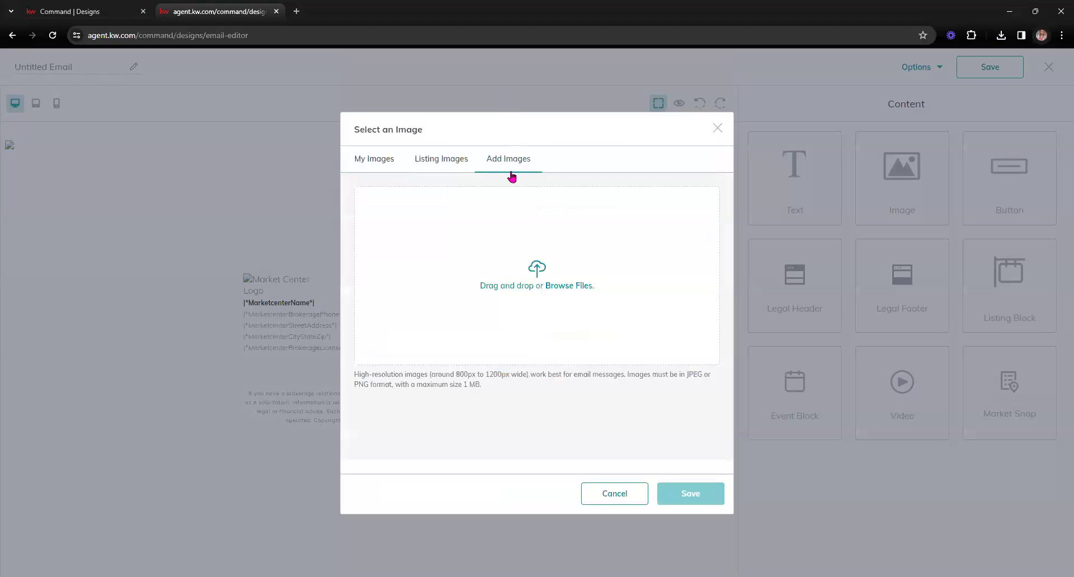
{"action": "left_click", "coordinate": [531, 288]}
{"action": "double_click", "coordinate": [162, 133]}
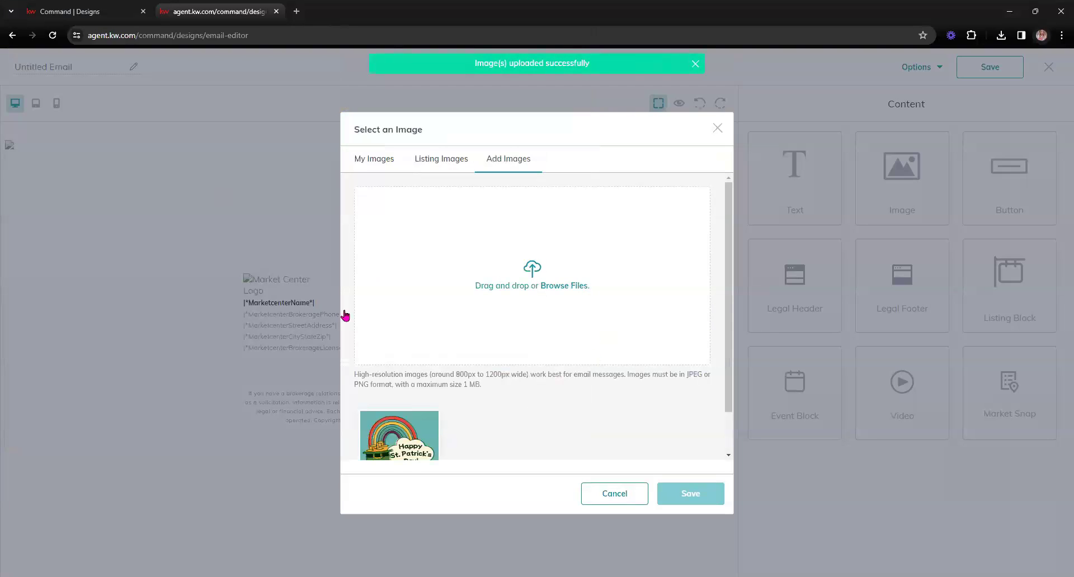
{"action": "left_click", "coordinate": [411, 435]}
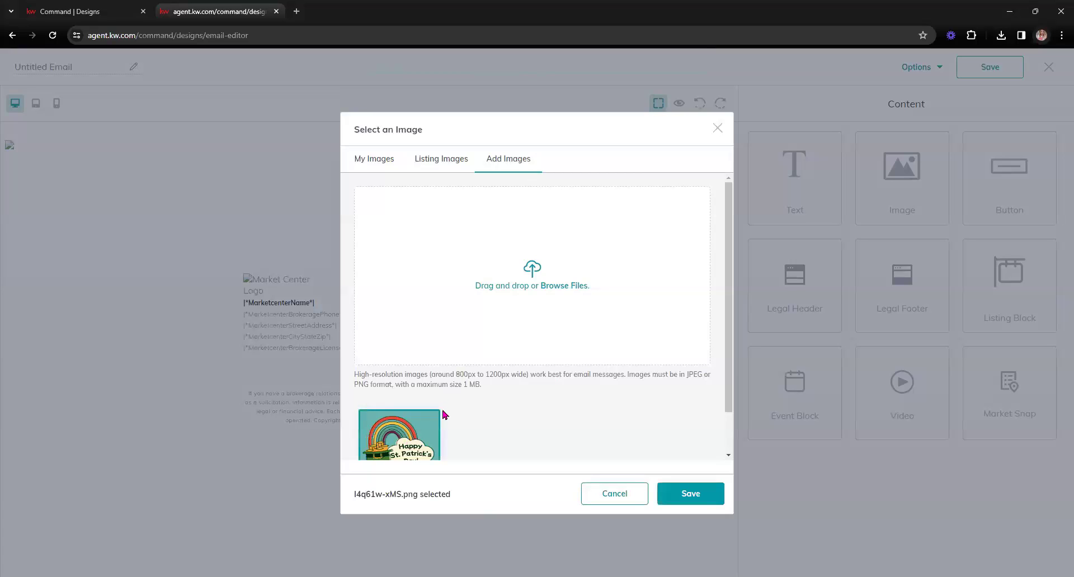
{"action": "left_click", "coordinate": [692, 494]}
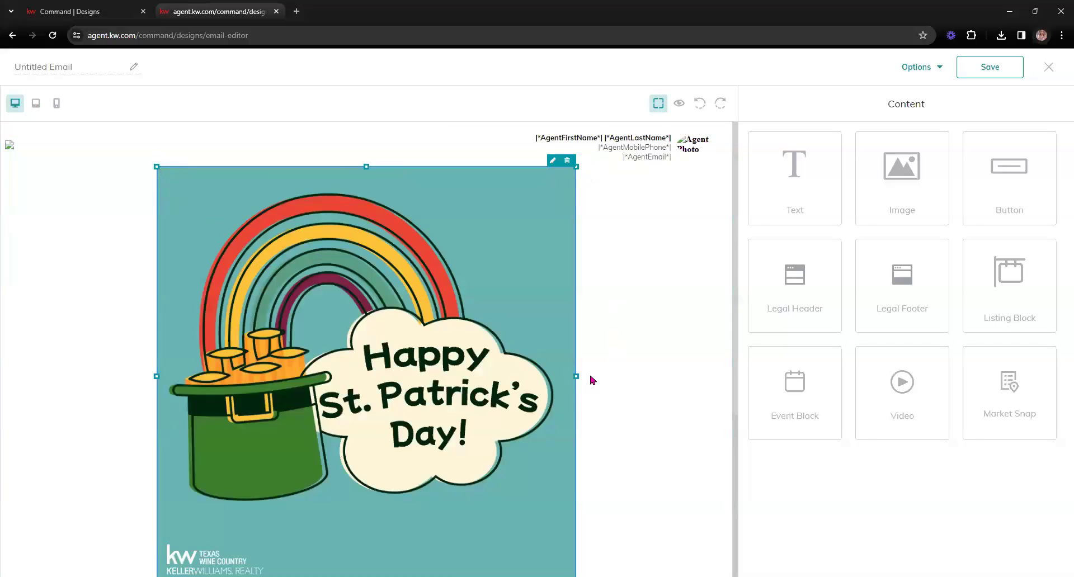
{"action": "left_click", "coordinate": [553, 161]}
{"action": "left_click_drag", "start_coordinate": [817, 435], "coordinate": [722, 426]}
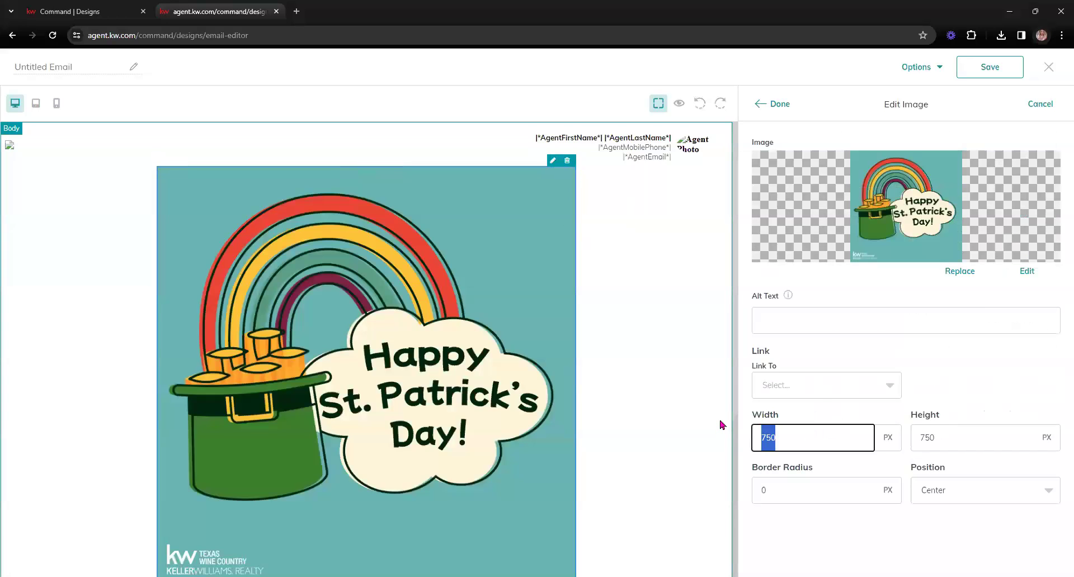
{"action": "type", "text": "4580"}
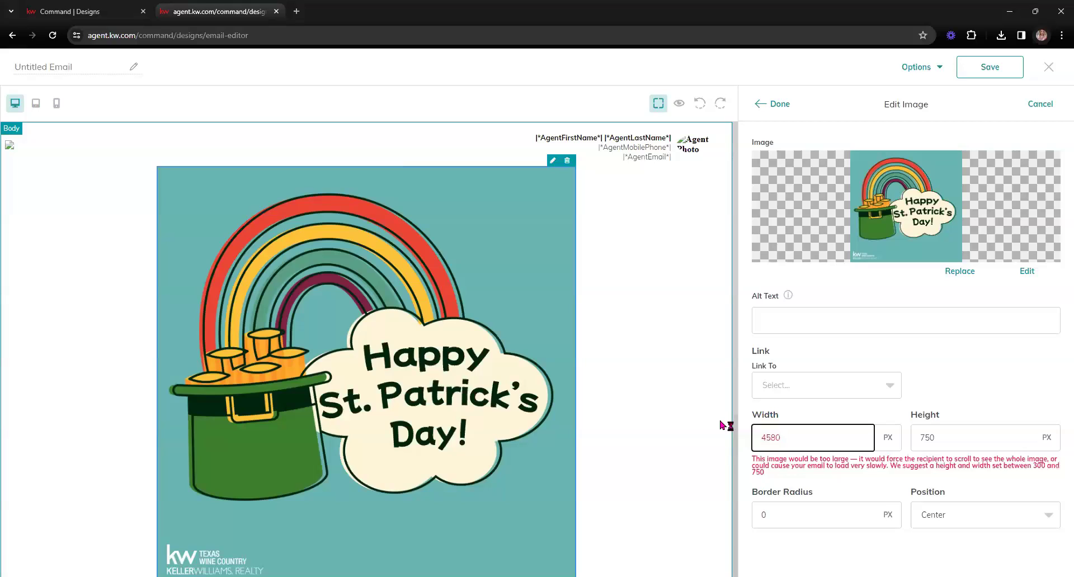
{"action": "key", "text": "BackSpace"}
{"action": "key", "text": "BackSpace"}
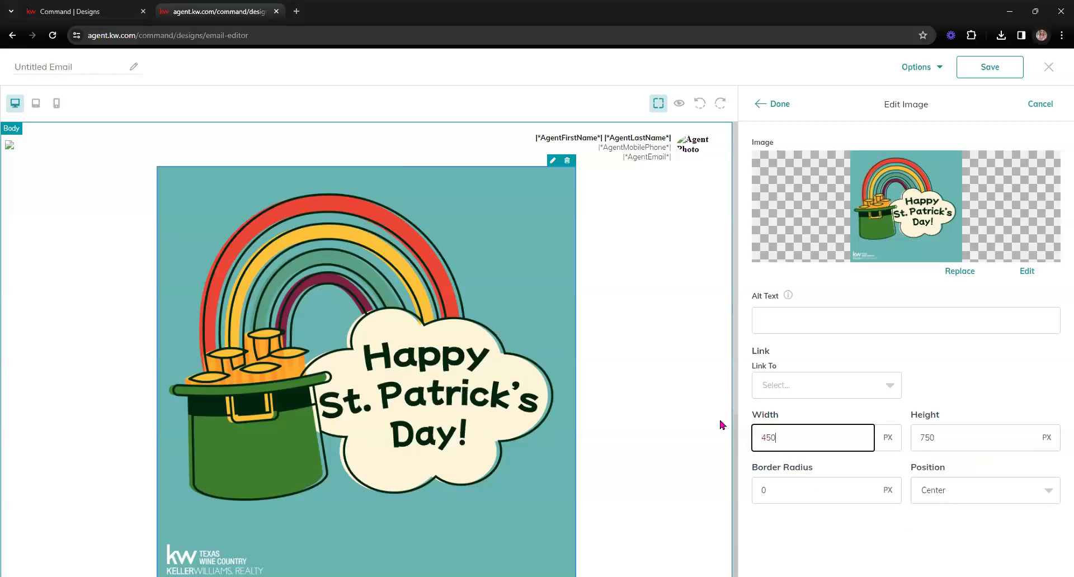
{"action": "key", "text": "Tab"}
{"action": "type", "text": "450"}
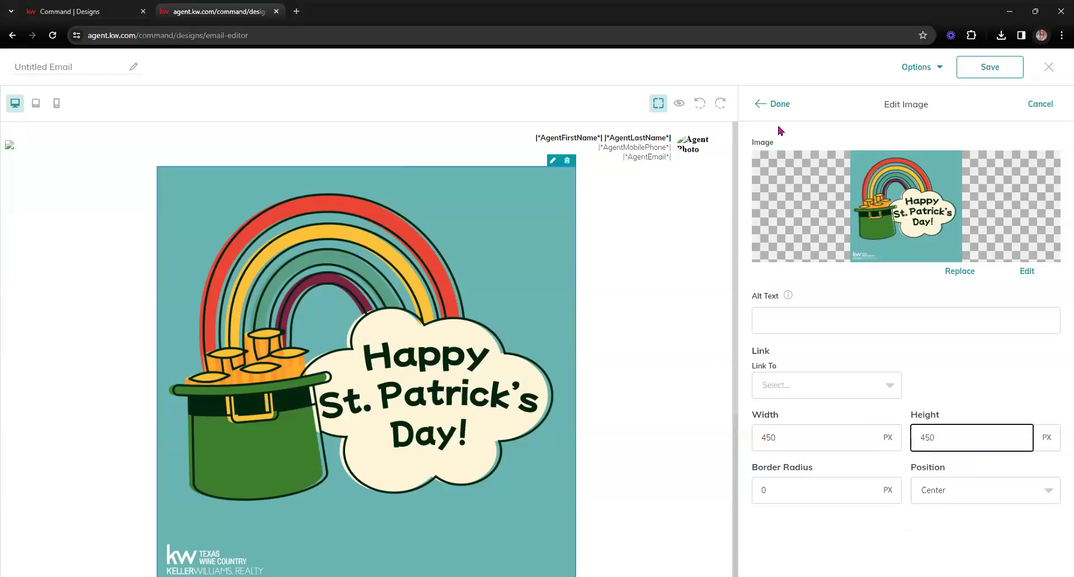
{"action": "left_click", "coordinate": [778, 104]}
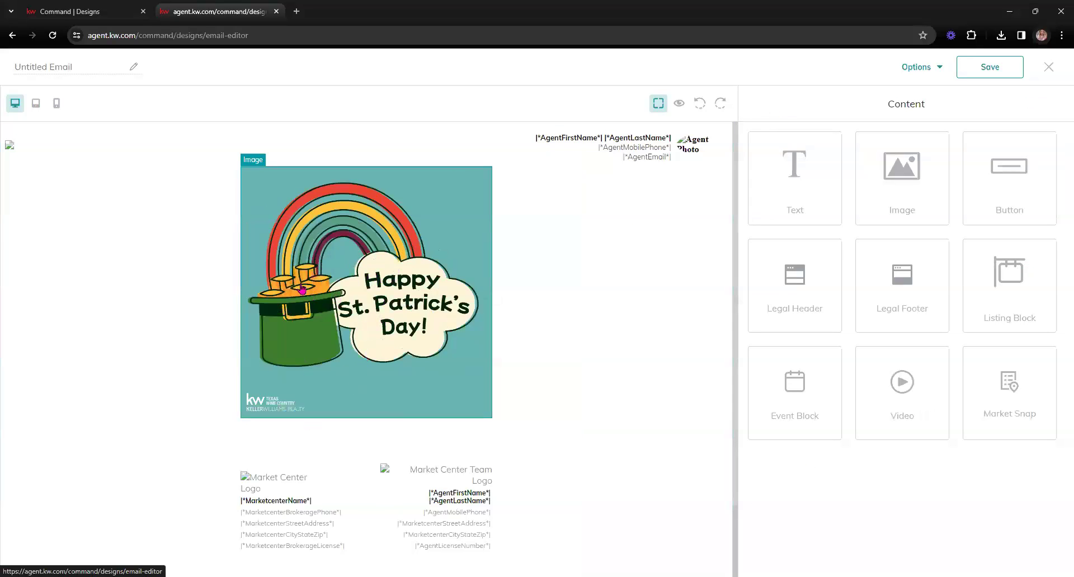
{"action": "left_click", "coordinate": [680, 105]}
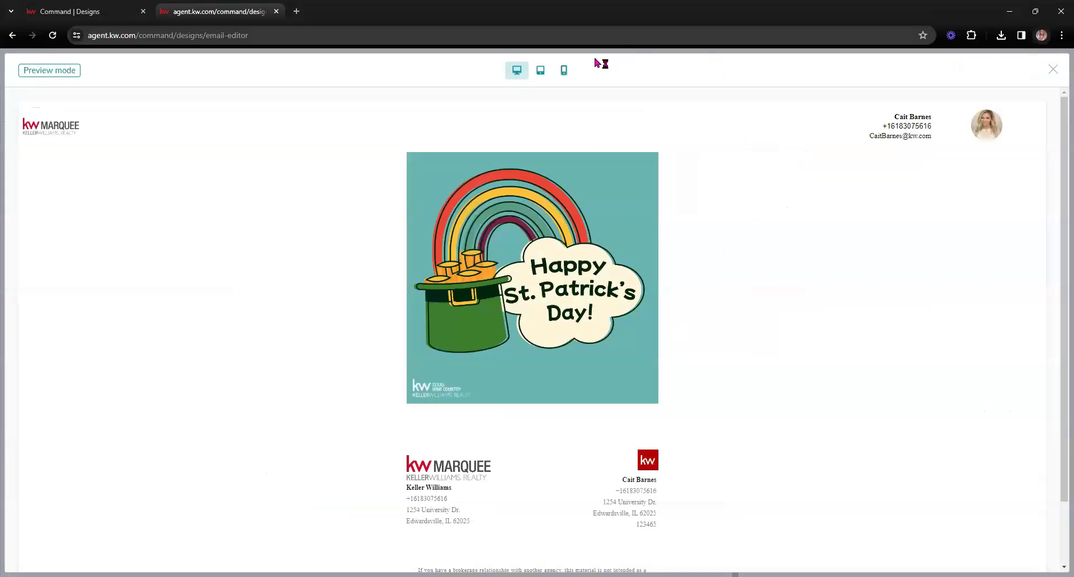
{"action": "left_click", "coordinate": [541, 71]}
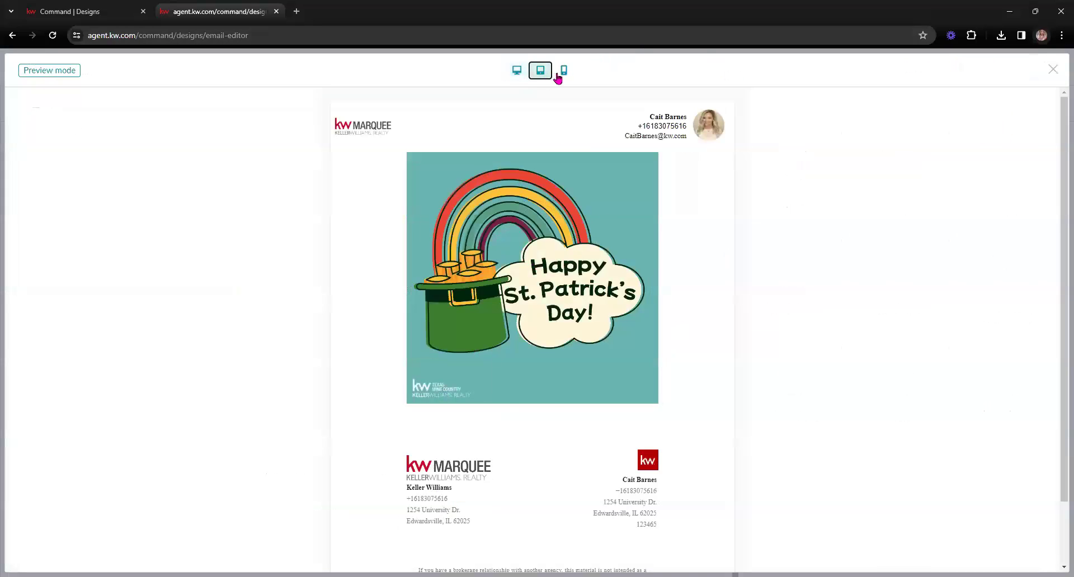
{"action": "left_click", "coordinate": [562, 76]}
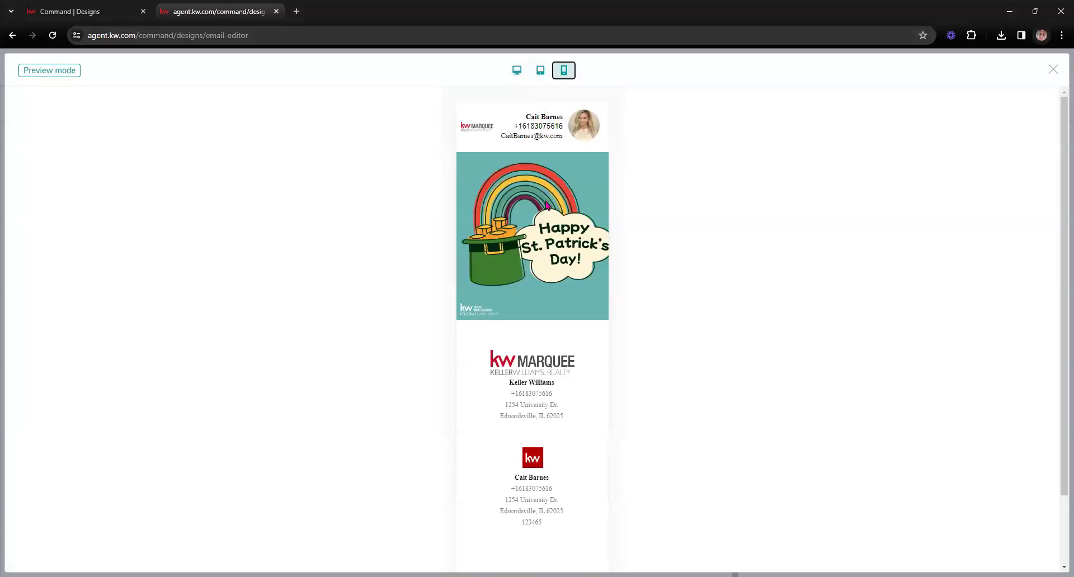
{"action": "left_click", "coordinate": [537, 71]}
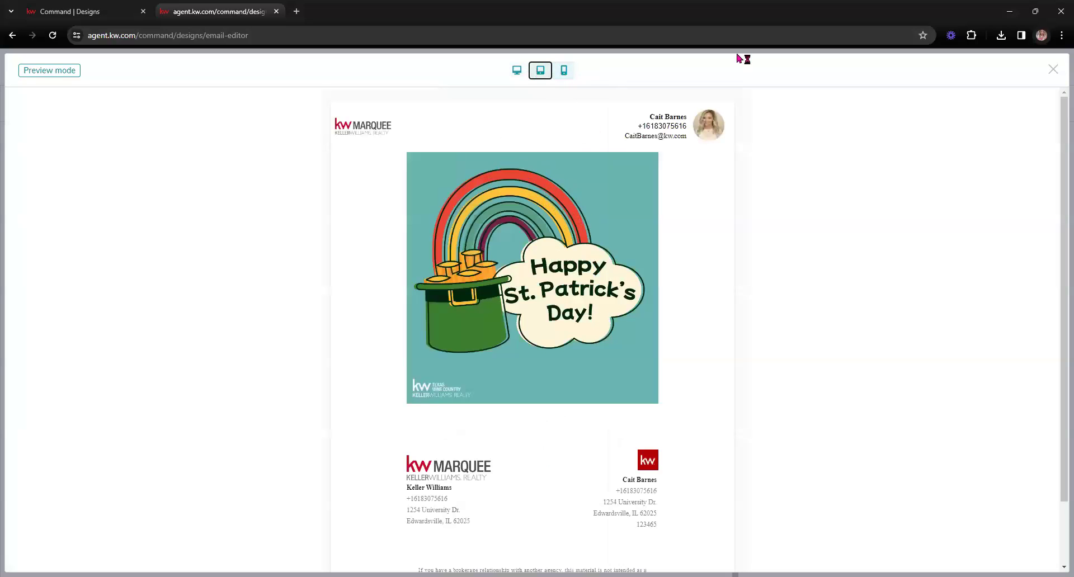
{"action": "left_click", "coordinate": [1053, 70]}
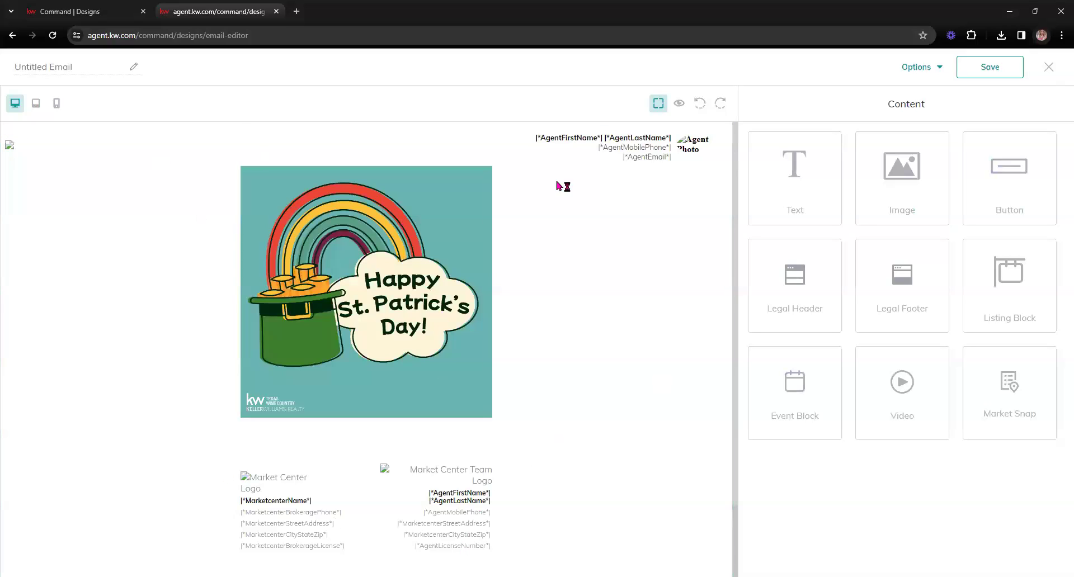
Add a text block below the graphic with its 'Insert your text here' placeholder centred
{"action": "left_click_drag", "start_coordinate": [814, 210], "coordinate": [103, 489]}
{"action": "left_click", "coordinate": [622, 417]}
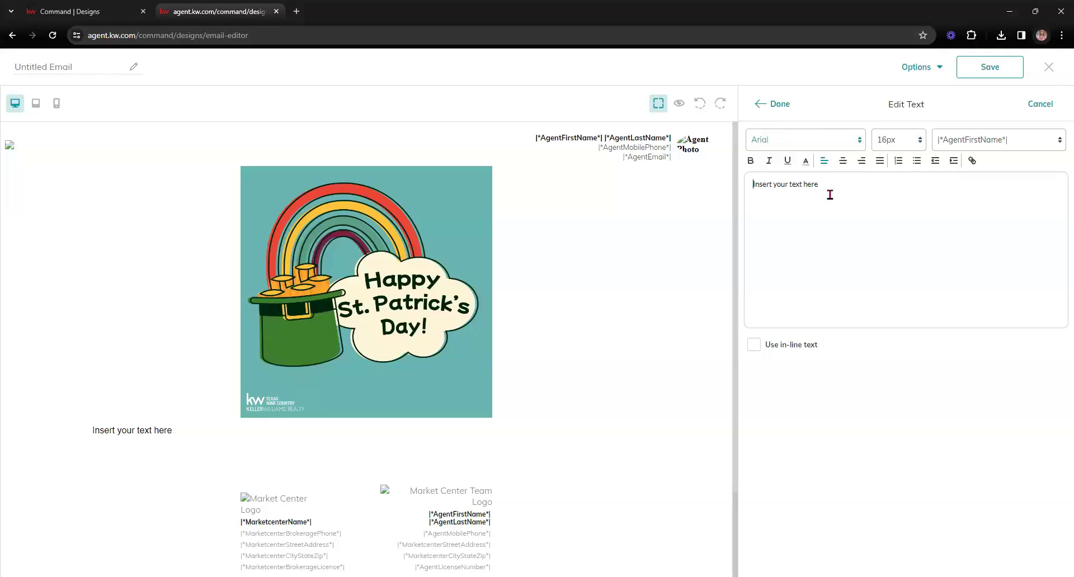
{"action": "left_click_drag", "start_coordinate": [829, 190], "coordinate": [754, 184]}
{"action": "left_click", "coordinate": [843, 160]}
{"action": "left_click", "coordinate": [780, 104]}
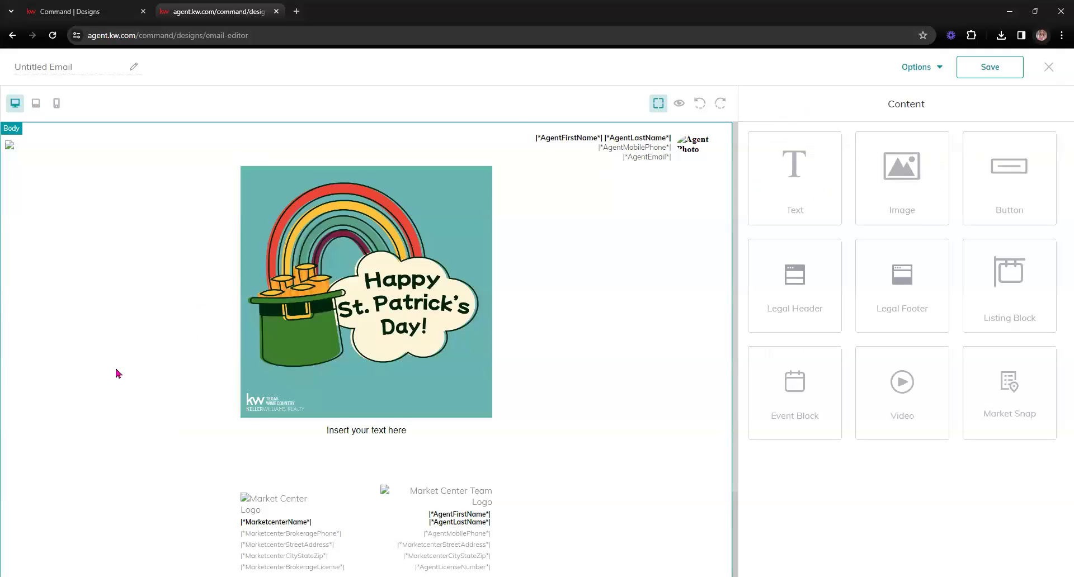
Attempt to save the email template from Options, which fails because the name is empty
{"action": "left_click", "coordinate": [1048, 66]}
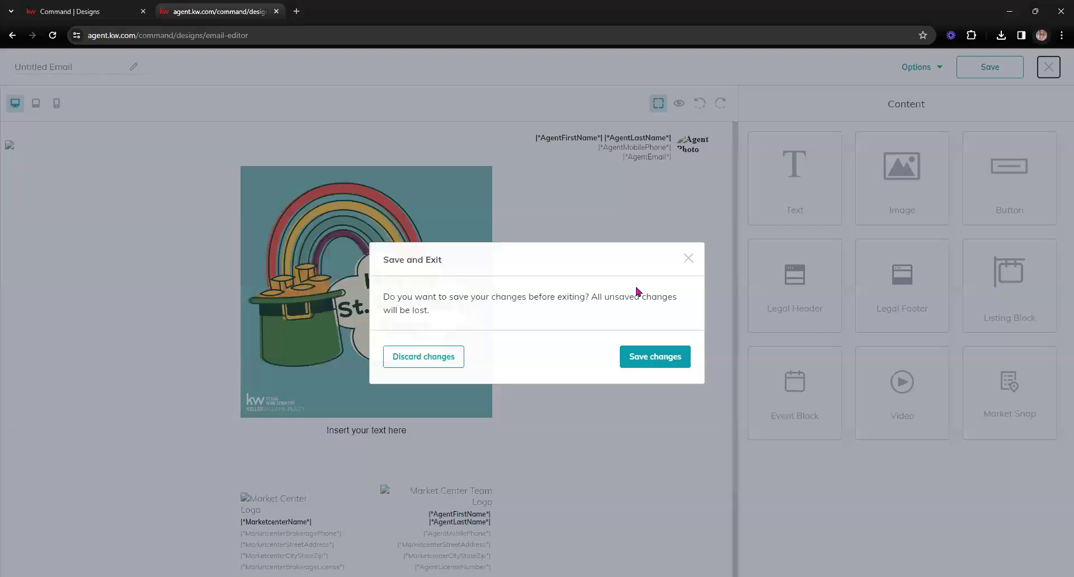
{"action": "left_click", "coordinate": [688, 259]}
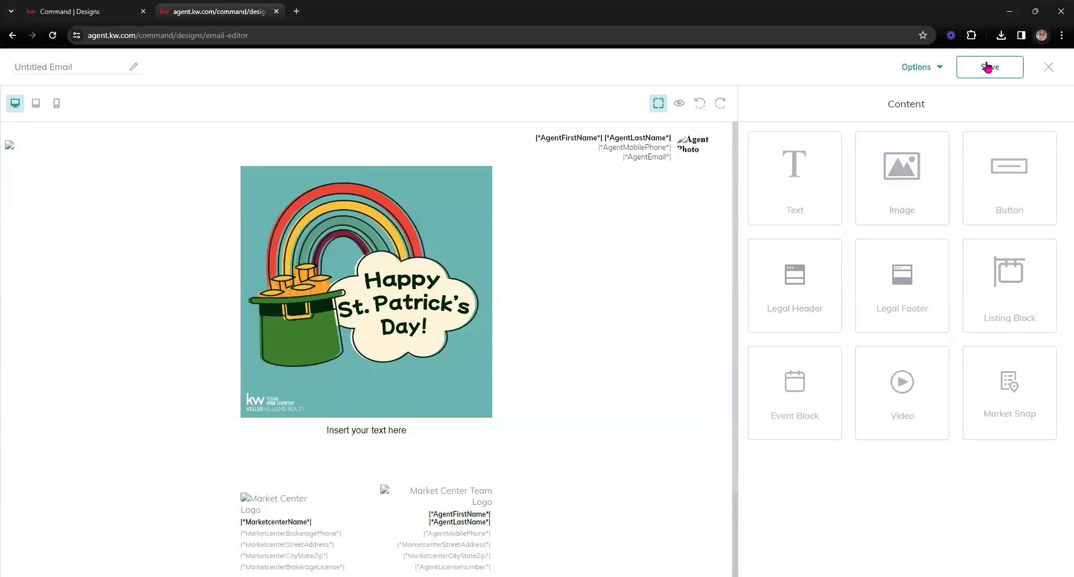
{"action": "left_click", "coordinate": [933, 69]}
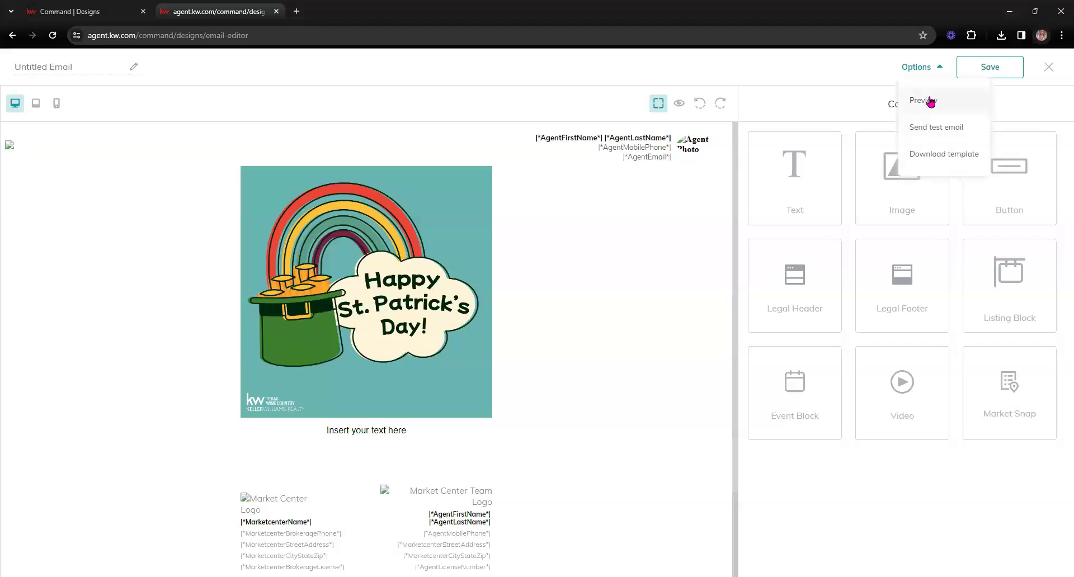
{"action": "left_click", "coordinate": [1010, 74]}
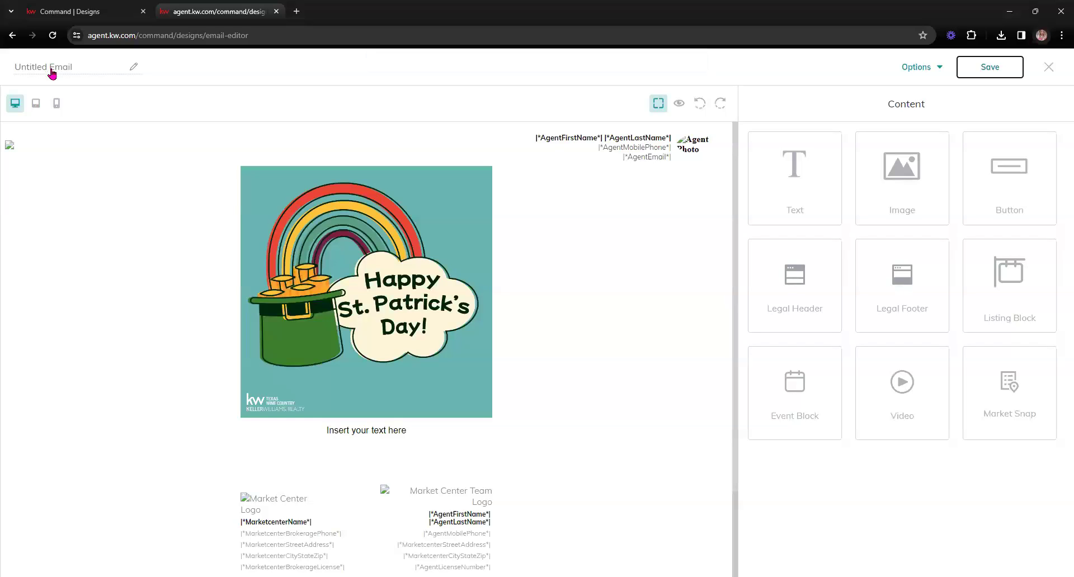
Name the template 'Newsletter', save it to Designs, and exit the editor keeping changes
{"action": "left_click", "coordinate": [52, 68]}
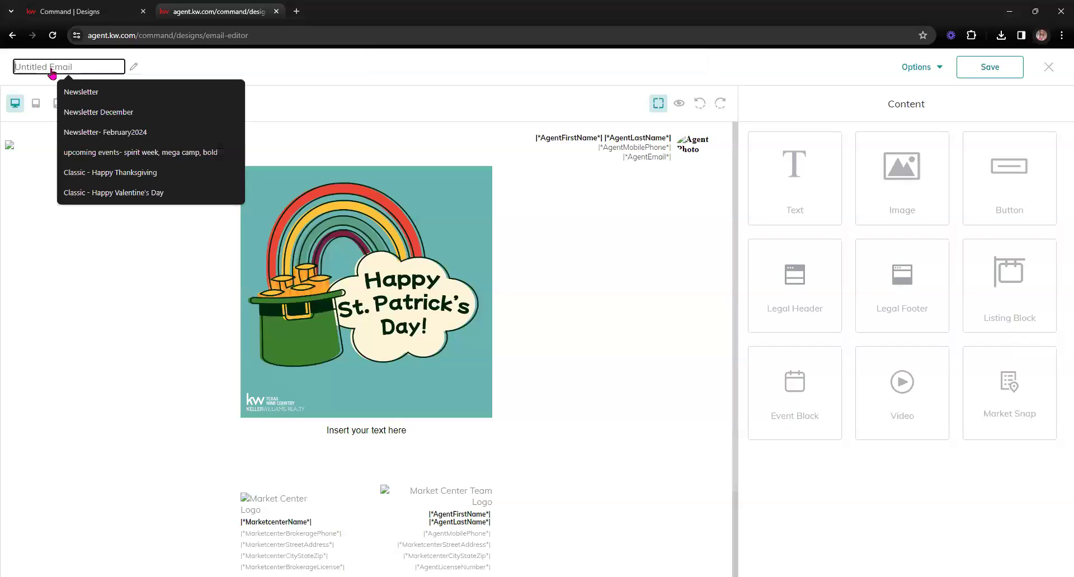
{"action": "left_click", "coordinate": [78, 92]}
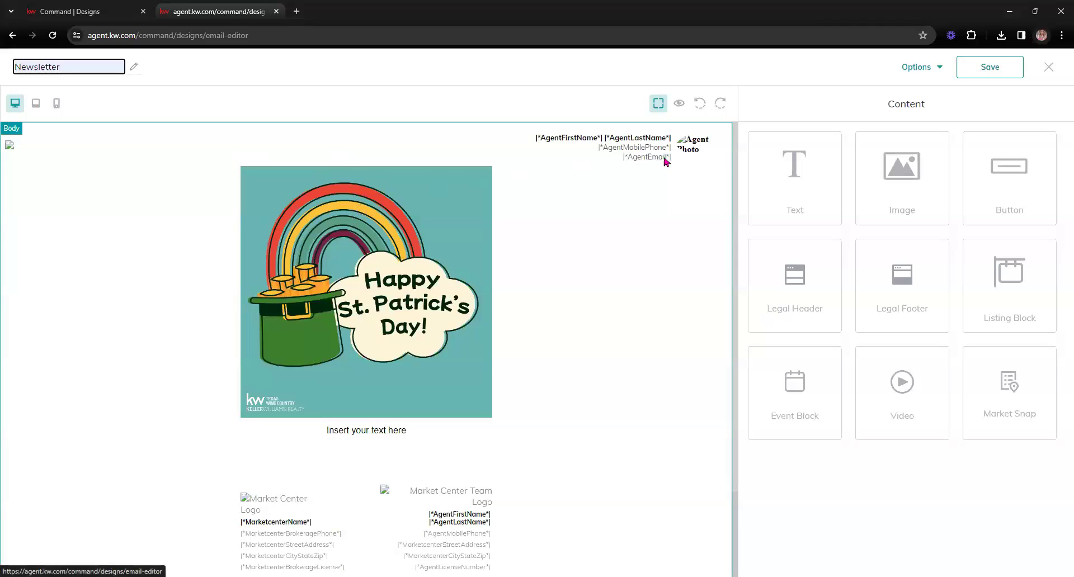
{"action": "left_click", "coordinate": [976, 67]}
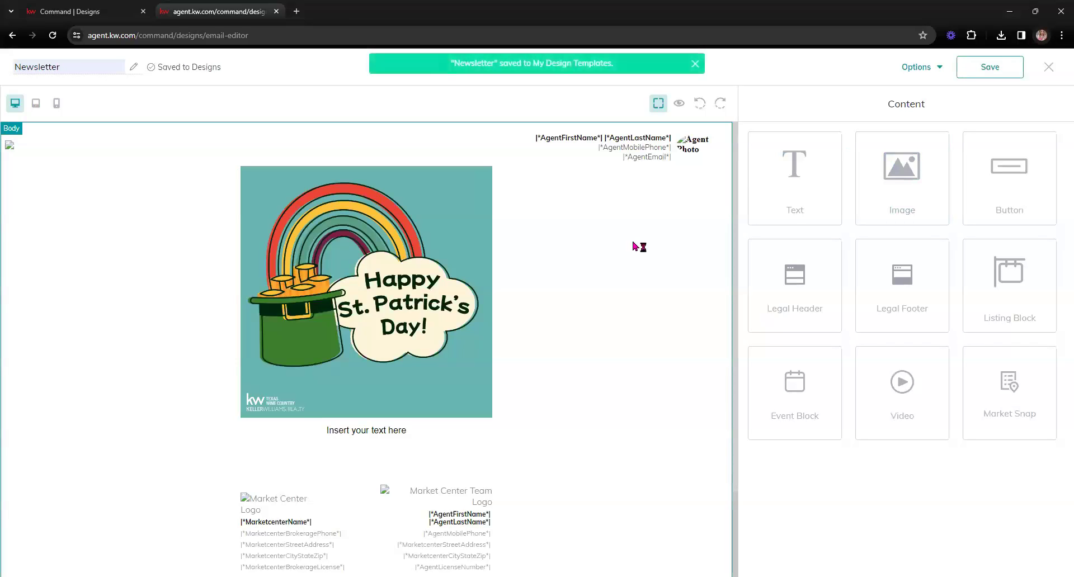
{"action": "left_click", "coordinate": [1048, 68]}
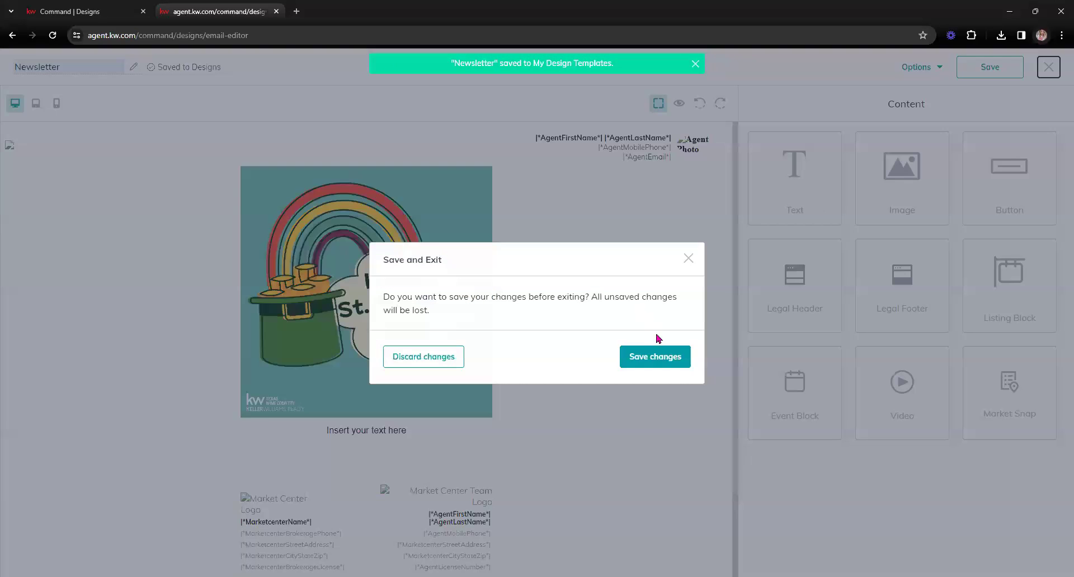
{"action": "left_click", "coordinate": [655, 357]}
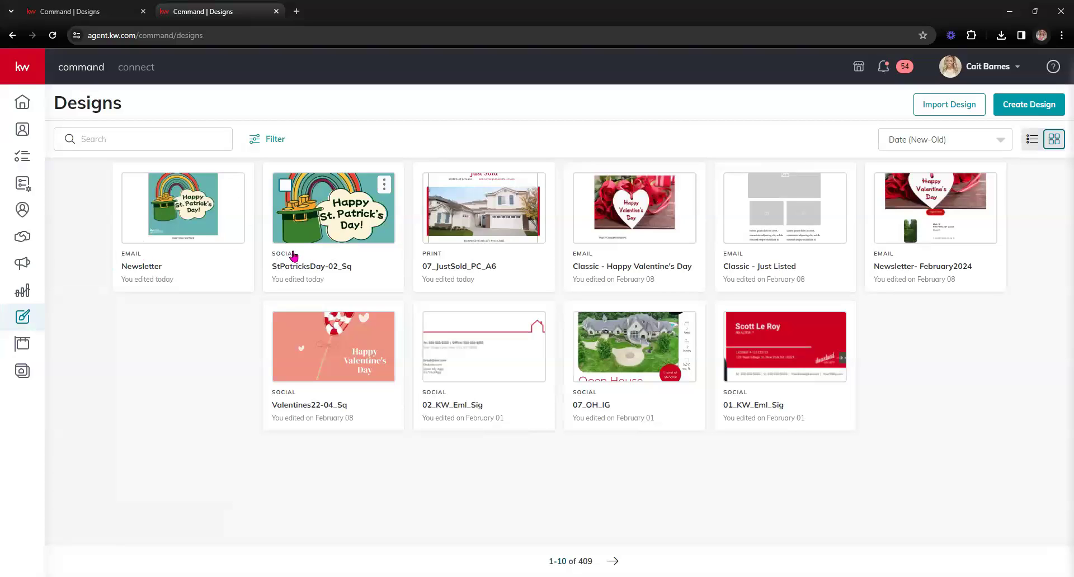
Create a new email campaign named 'test' with the goal Other
{"action": "left_click", "coordinate": [18, 265]}
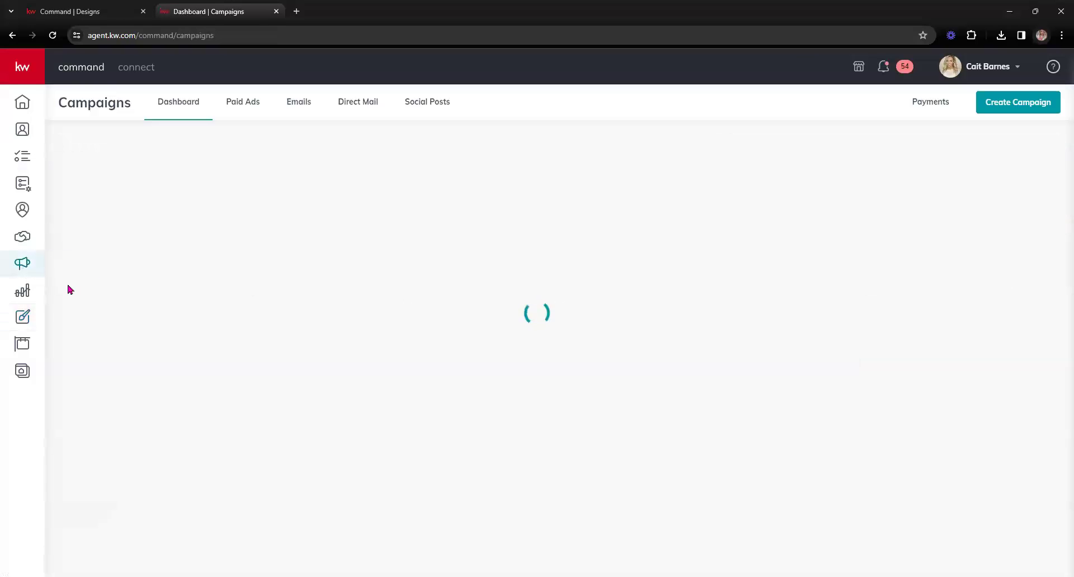
{"action": "left_click", "coordinate": [1009, 102]}
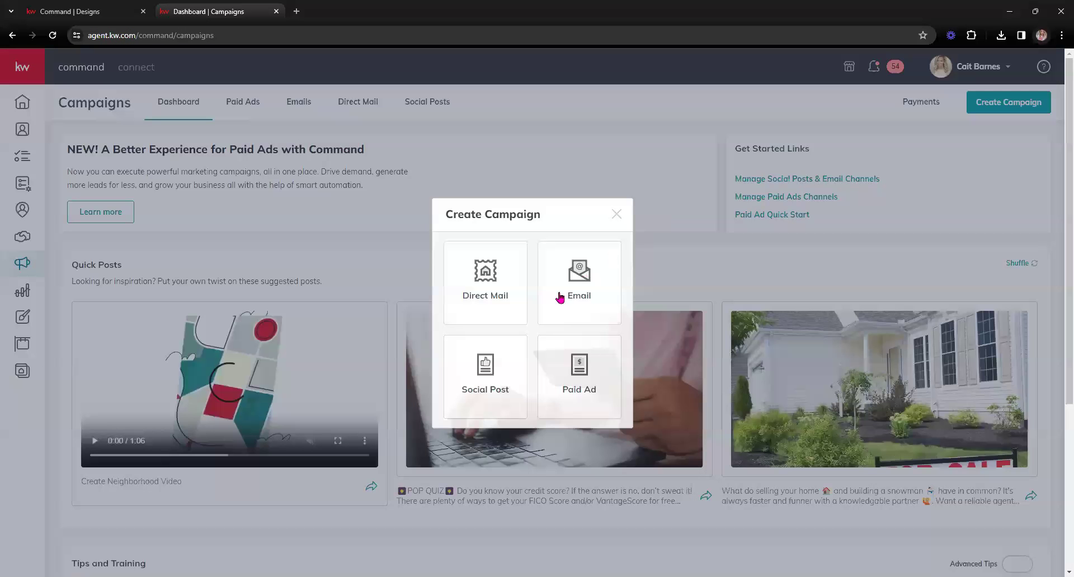
{"action": "left_click", "coordinate": [588, 277]}
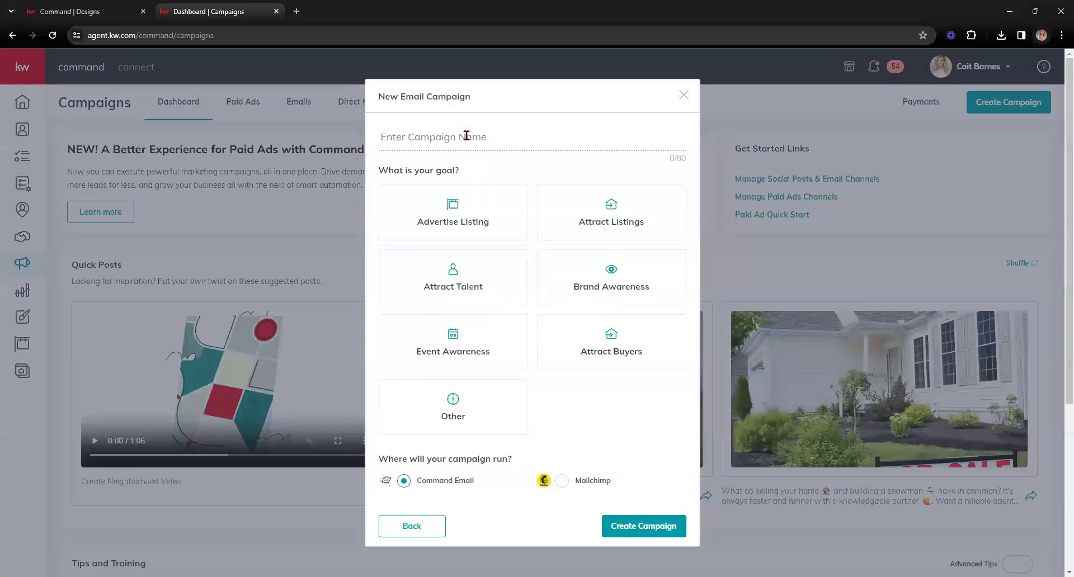
{"action": "left_click", "coordinate": [466, 136]}
{"action": "type", "text": "test"}
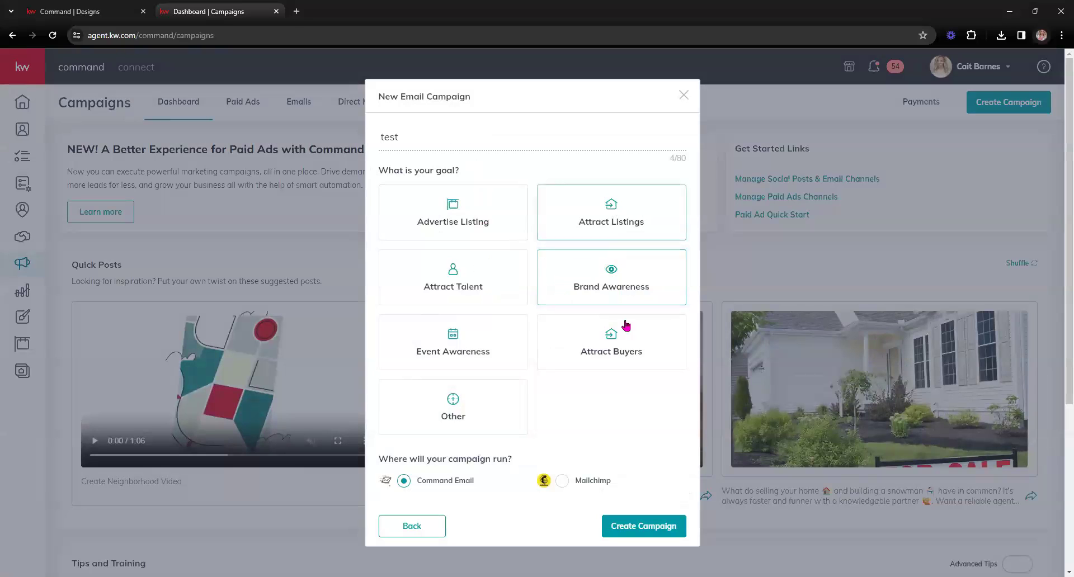
{"action": "left_click", "coordinate": [644, 526]}
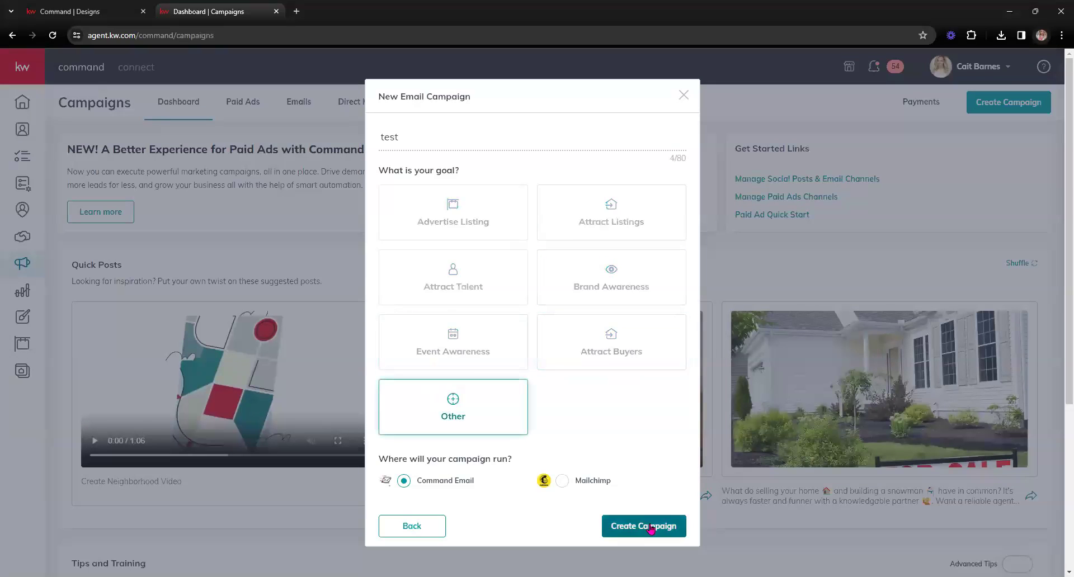
Skip the recipient list, check the Newsletter design in the template library, and return to Designs
{"action": "left_click", "coordinate": [595, 415]}
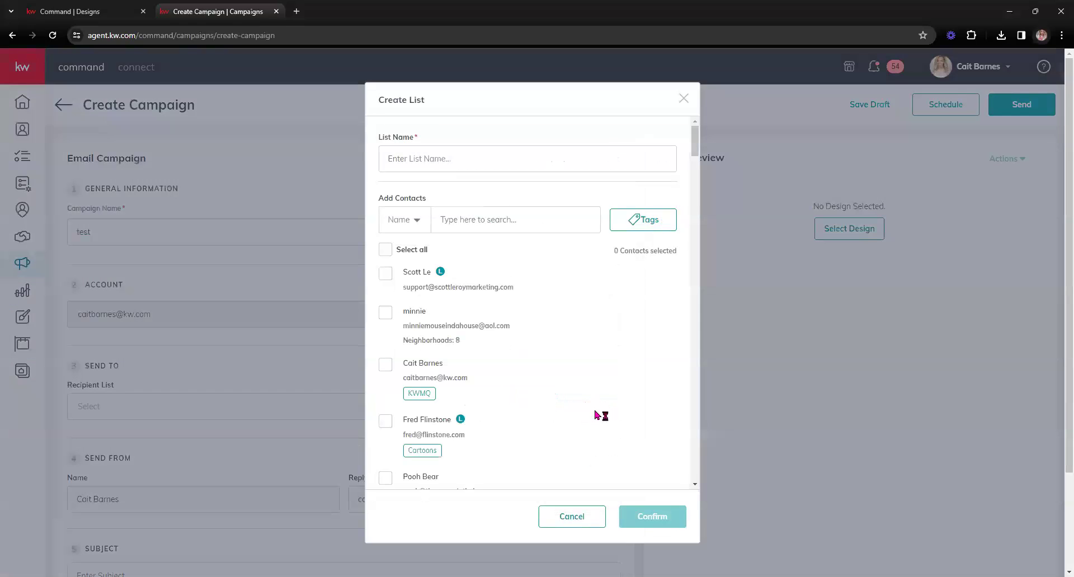
{"action": "left_click", "coordinate": [591, 525]}
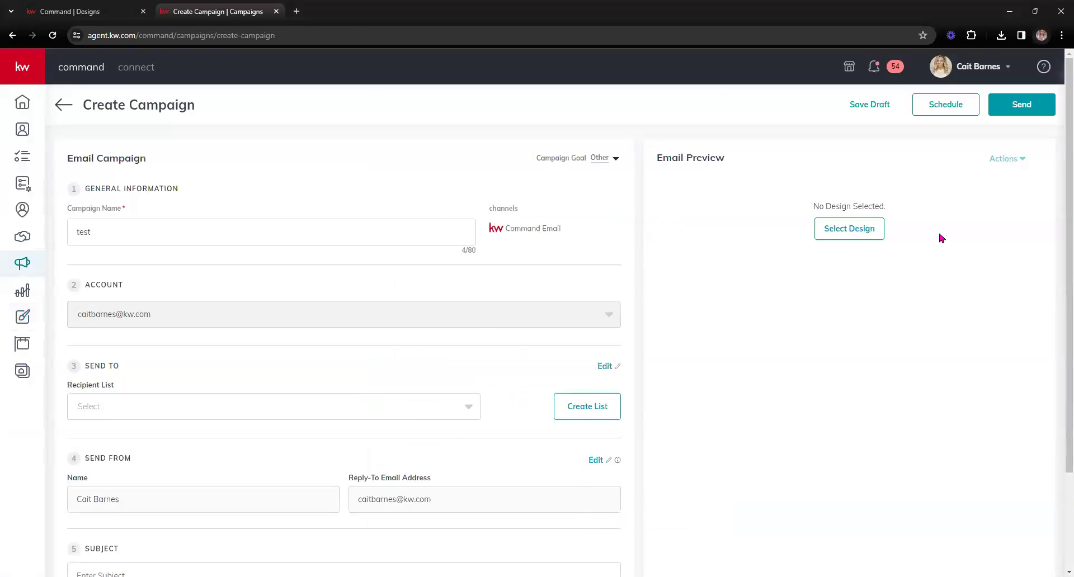
{"action": "left_click", "coordinate": [858, 231]}
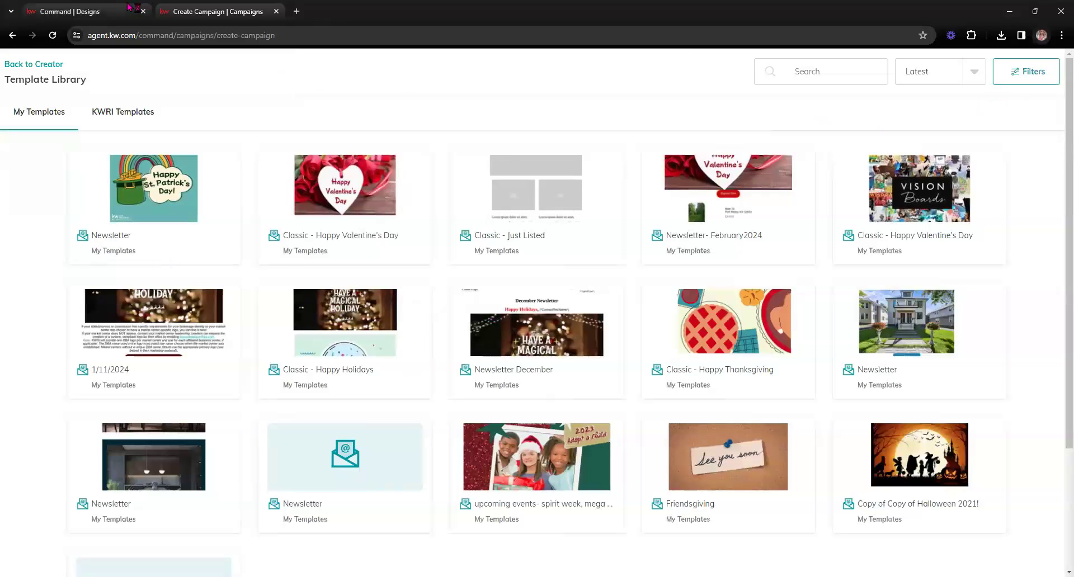
{"action": "left_click", "coordinate": [89, 12]}
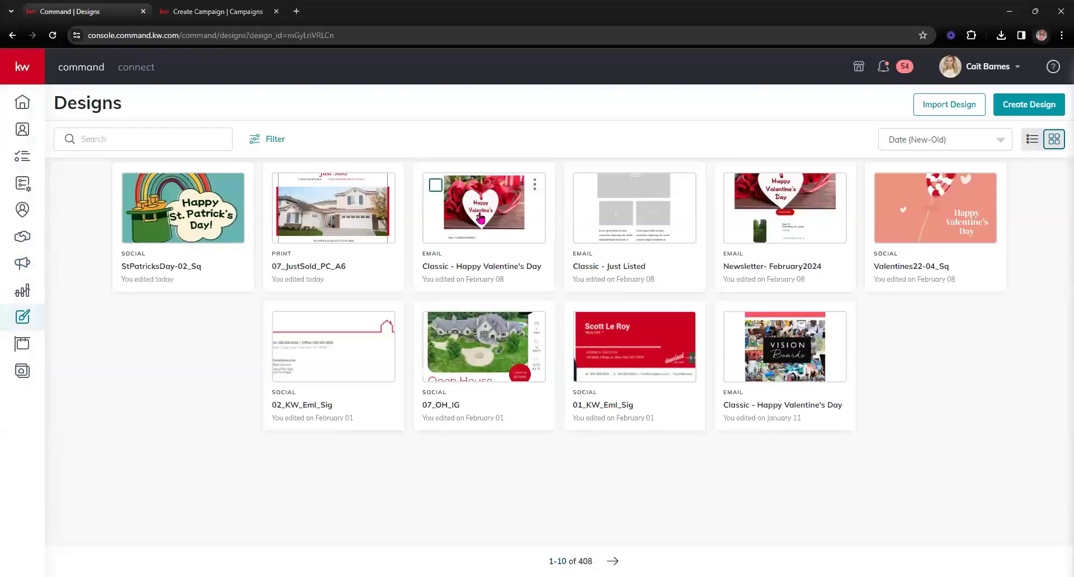